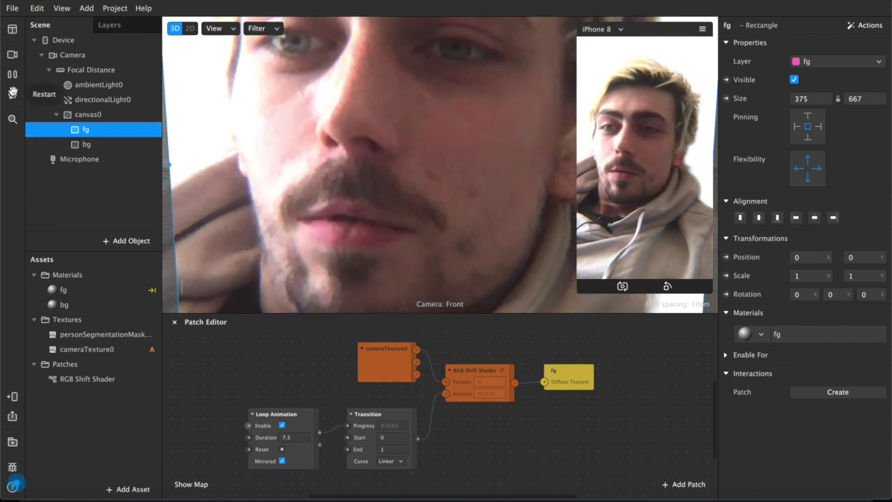
Leave the finished RGB shift effect and create a new blank project with Cmd+N.
{"action": "left_click", "coordinate": [12, 74]}
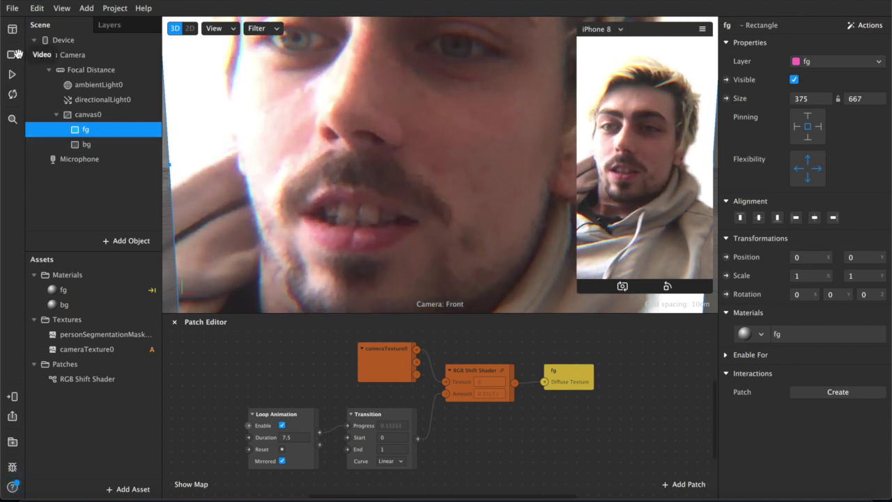
{"action": "key", "text": "super+n"}
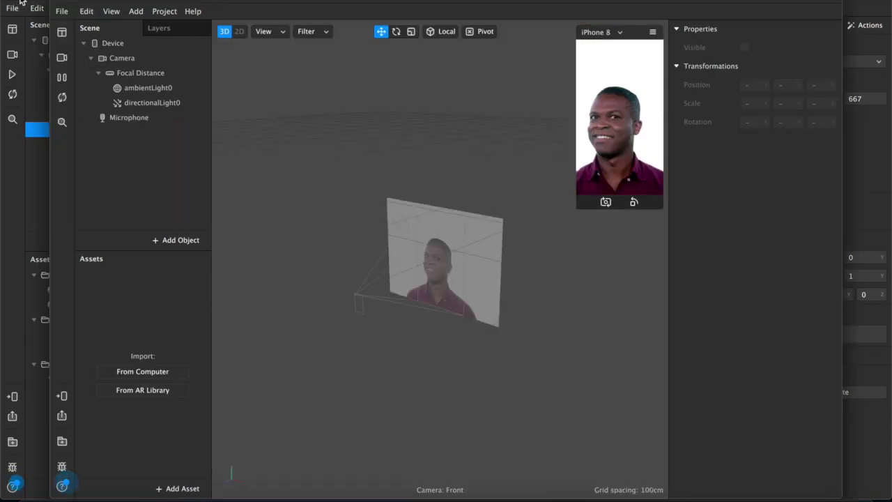
Maximise the window, switch the preview to the FaceTime HD Camera, and enlarge the simulator.
{"action": "double_click", "coordinate": [84, 5]}
{"action": "left_click", "coordinate": [11, 54]}
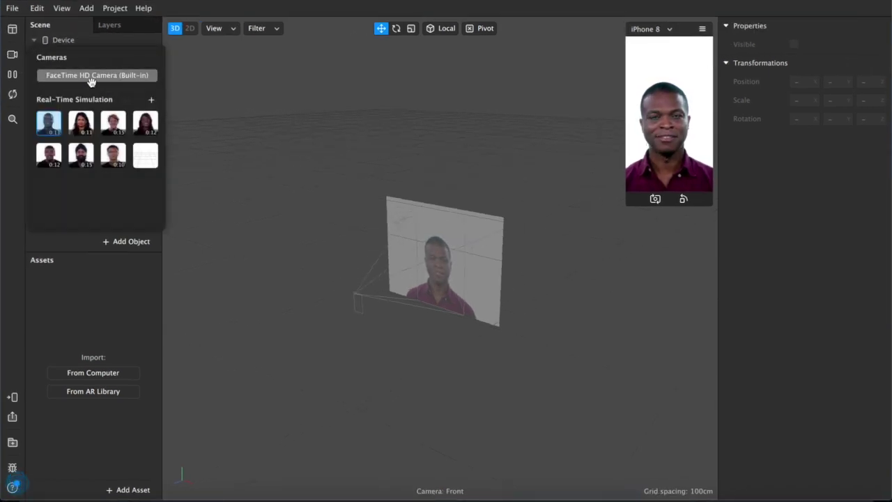
{"action": "left_click", "coordinate": [148, 77]}
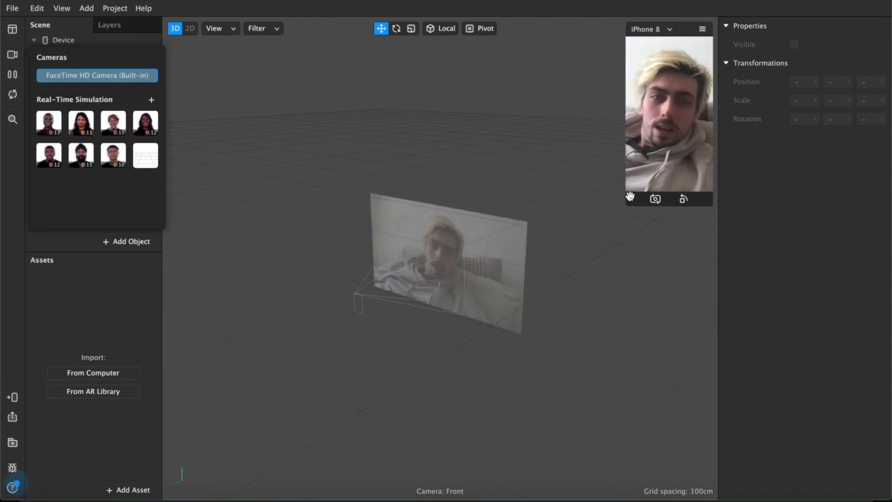
{"action": "left_click_drag", "start_coordinate": [633, 202], "coordinate": [549, 299]}
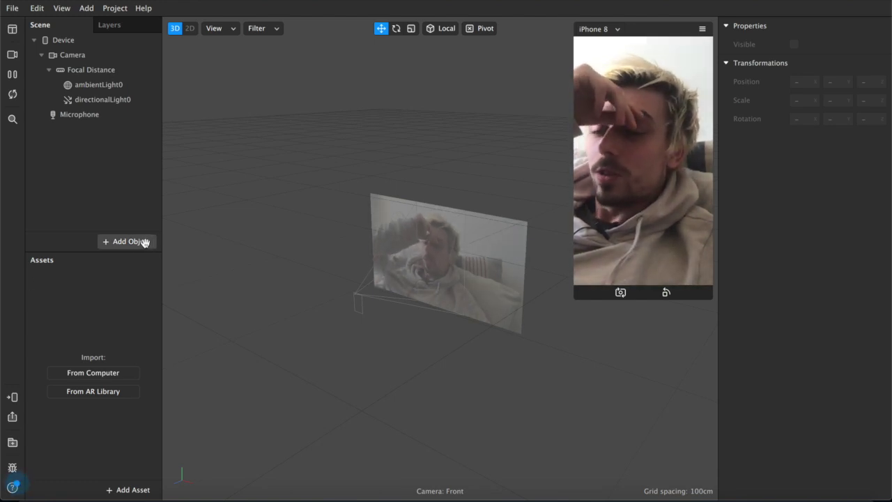
Add two rectangles on a new canvas and rename them fg and bg.
{"action": "left_click", "coordinate": [121, 244]}
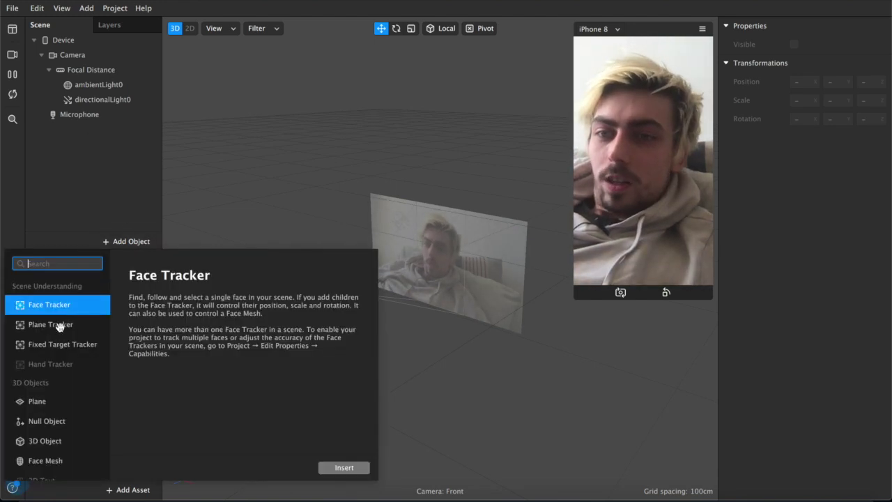
{"action": "scroll", "coordinate": [60, 328], "scroll_direction": "down", "scroll_amount": 3}
{"action": "left_click", "coordinate": [44, 444]}
{"action": "double_click", "coordinate": [44, 443]}
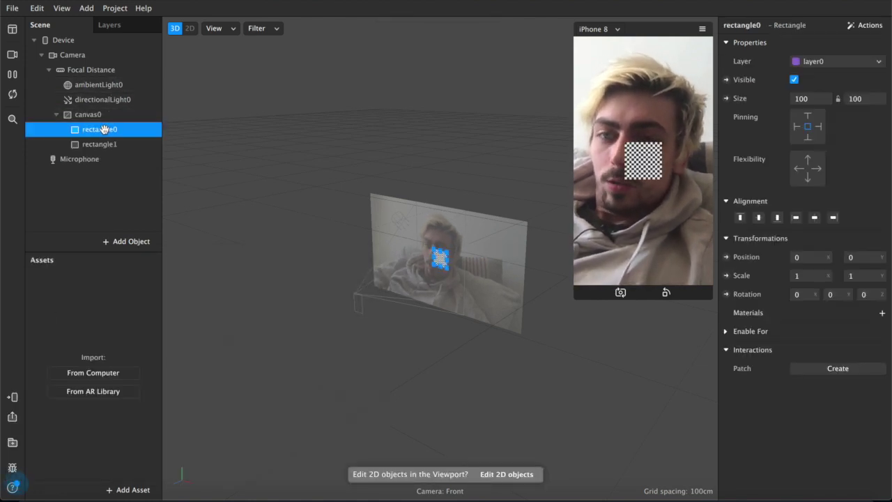
{"action": "double_click", "coordinate": [101, 130]}
{"action": "type", "text": "fg"}
{"action": "key", "text": "Return"}
{"action": "double_click", "coordinate": [101, 144]}
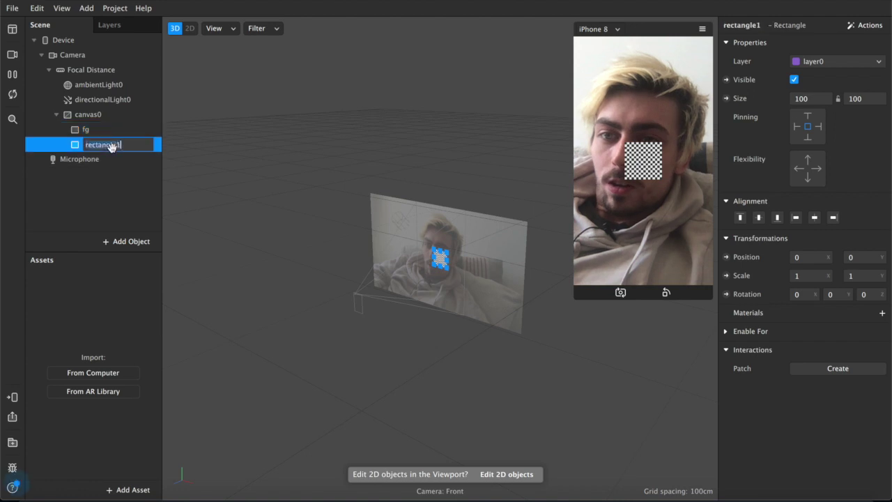
{"action": "type", "text": "bg"}
{"action": "key", "text": "Return"}
Add a new layer, then rename layer1 to fg and layer0 to bg.
{"action": "left_click", "coordinate": [117, 26]}
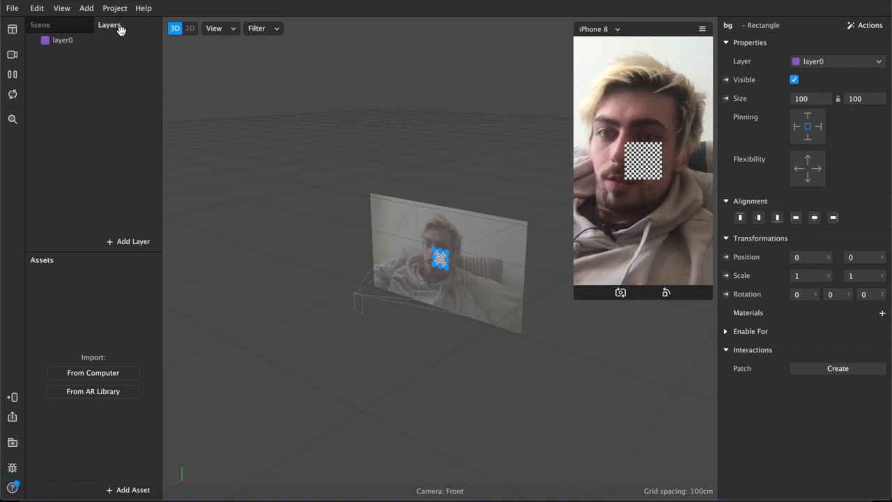
{"action": "left_click", "coordinate": [132, 241]}
{"action": "double_click", "coordinate": [74, 41]}
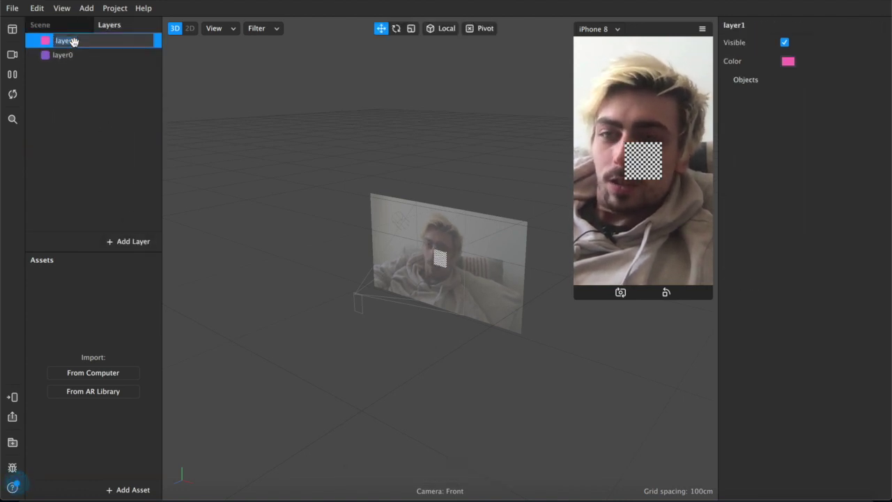
{"action": "type", "text": "fg"}
{"action": "key", "text": "Return"}
{"action": "double_click", "coordinate": [63, 55]}
{"action": "type", "text": "bg"}
{"action": "key", "text": "Return"}
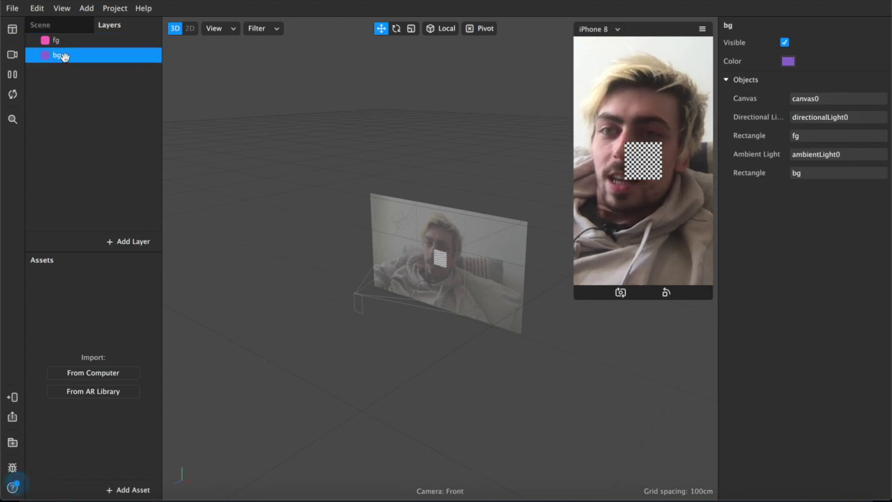
{"action": "left_click", "coordinate": [64, 25]}
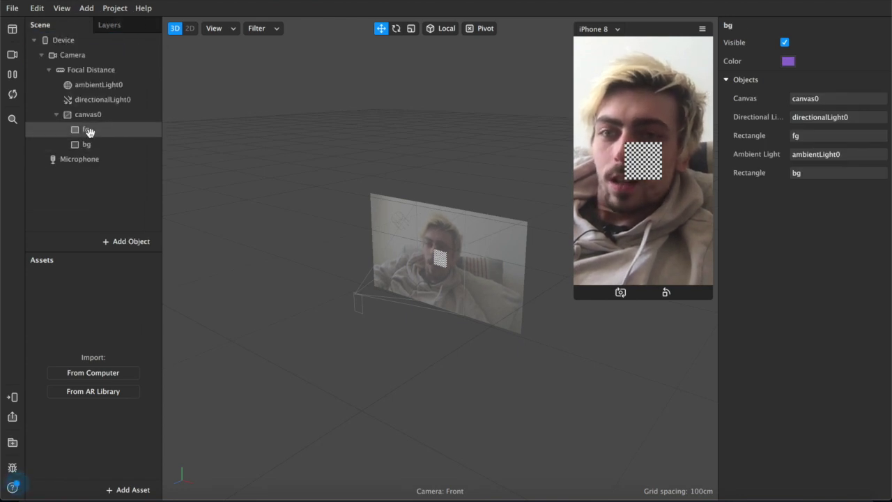
Assign the fg rectangle to the fg layer.
{"action": "left_click", "coordinate": [86, 131]}
{"action": "left_click", "coordinate": [836, 61]}
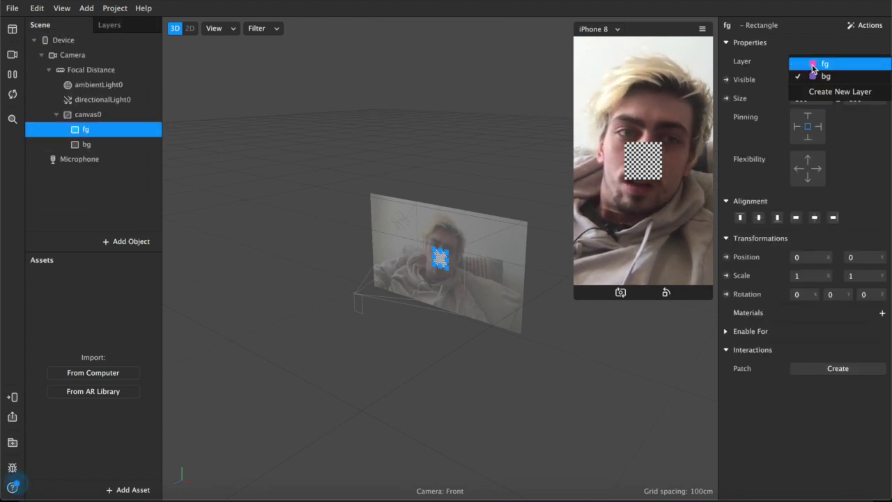
{"action": "left_click", "coordinate": [814, 64]}
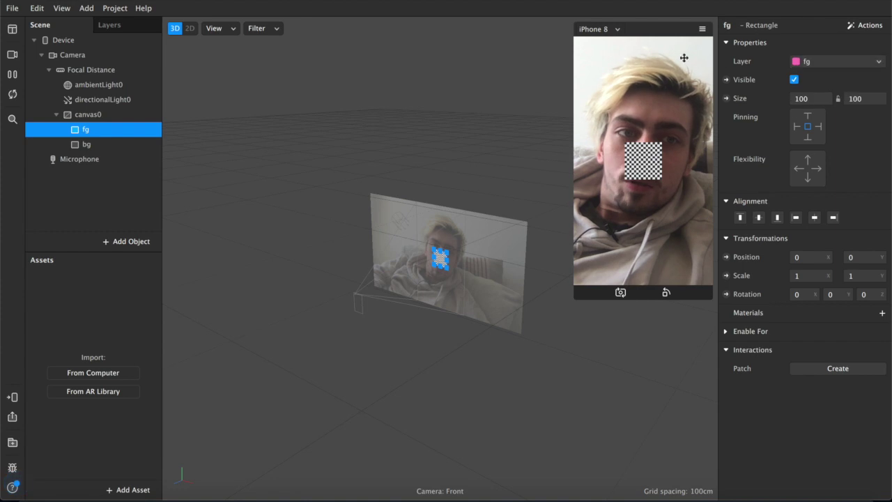
Size both the fg and bg rectangles to width 375 and height 667.
{"action": "left_click", "coordinate": [86, 144], "text": "shift"}
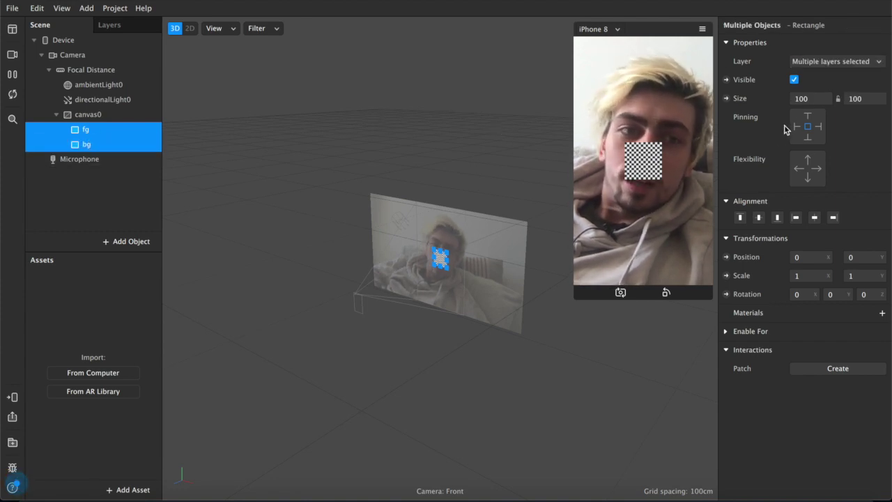
{"action": "double_click", "coordinate": [854, 99]}
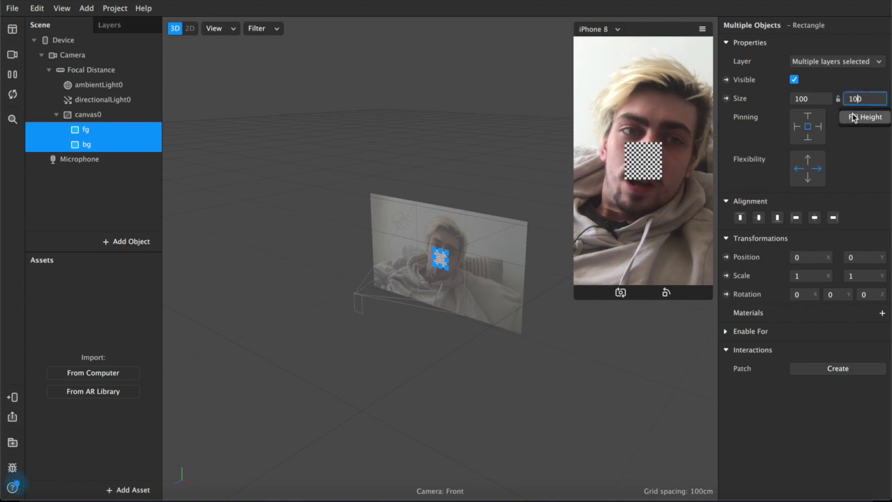
{"action": "type", "text": "667"}
{"action": "key", "text": "Return"}
{"action": "double_click", "coordinate": [800, 98]}
{"action": "type", "text": "375"}
{"action": "key", "text": "Return"}
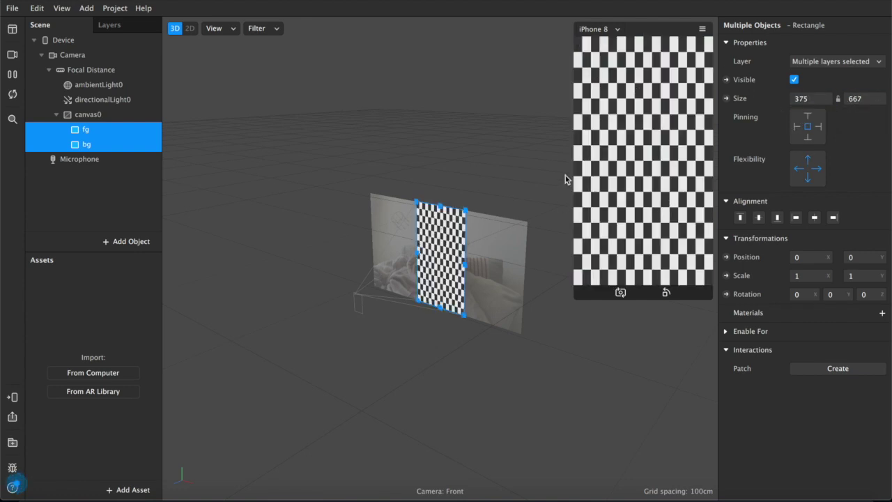
{"action": "left_click", "coordinate": [83, 130]}
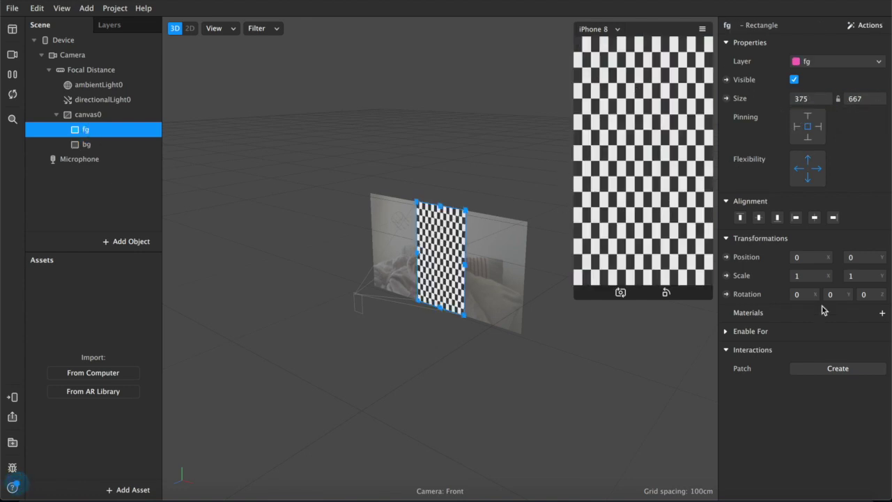
Add a new material to the fg rectangle and name it fg.
{"action": "left_click", "coordinate": [882, 312]}
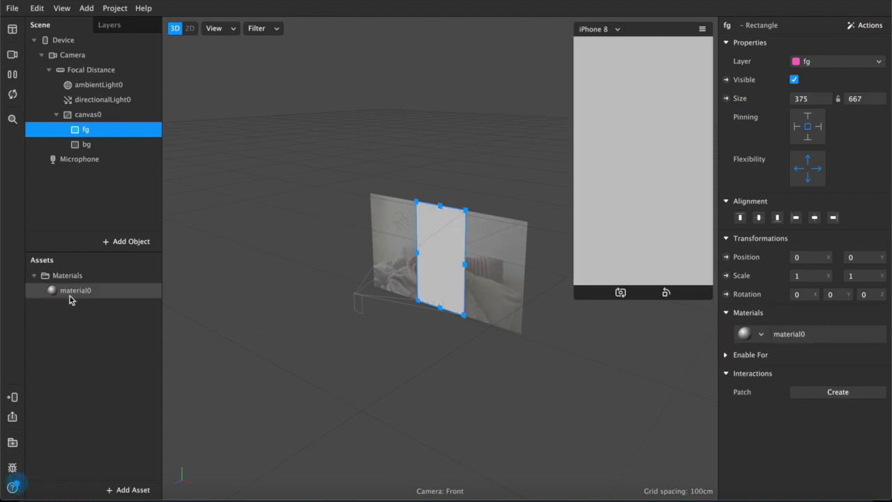
{"action": "double_click", "coordinate": [73, 293]}
{"action": "type", "text": "fg"}
{"action": "key", "text": "Return"}
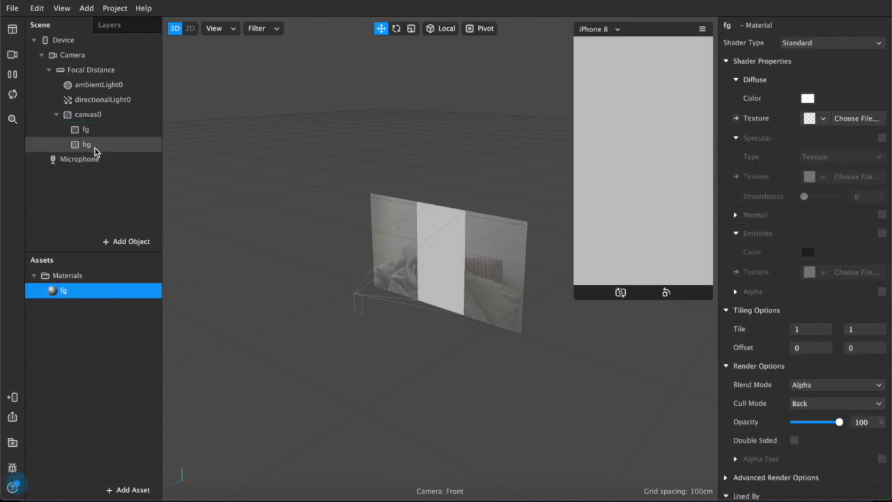
Create a separate new material for the bg rectangle and name it bg.
{"action": "left_click", "coordinate": [82, 145]}
{"action": "left_click", "coordinate": [882, 313]}
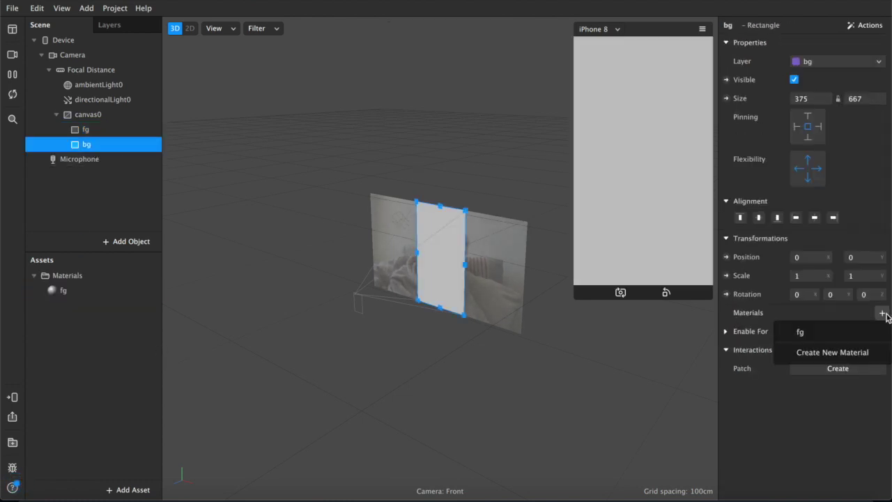
{"action": "left_click", "coordinate": [837, 355]}
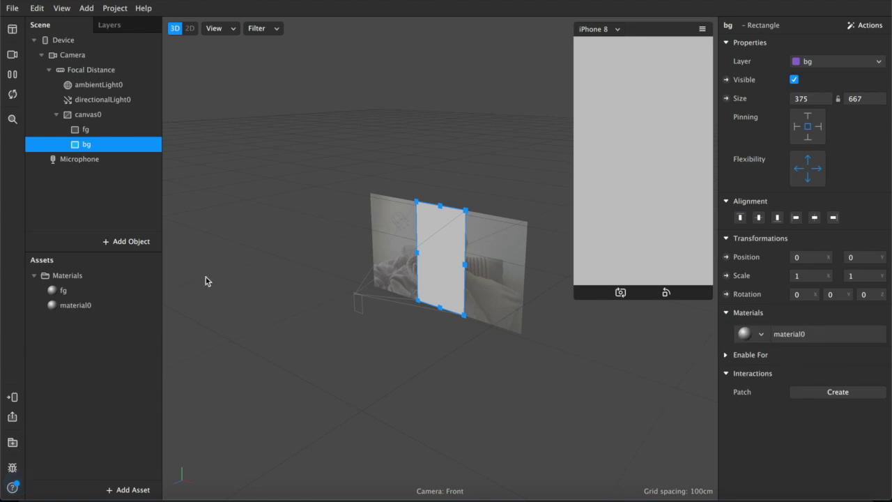
{"action": "double_click", "coordinate": [89, 306]}
{"action": "type", "text": "bg"}
{"action": "key", "text": "Return"}
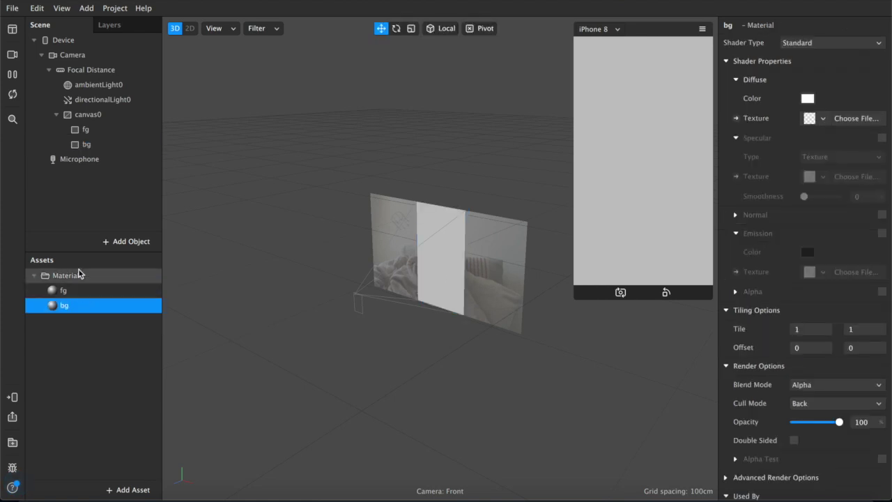
Add person segmentation and camera texture extraction to the Camera, creating cameraTexture0.
{"action": "left_click", "coordinate": [82, 56]}
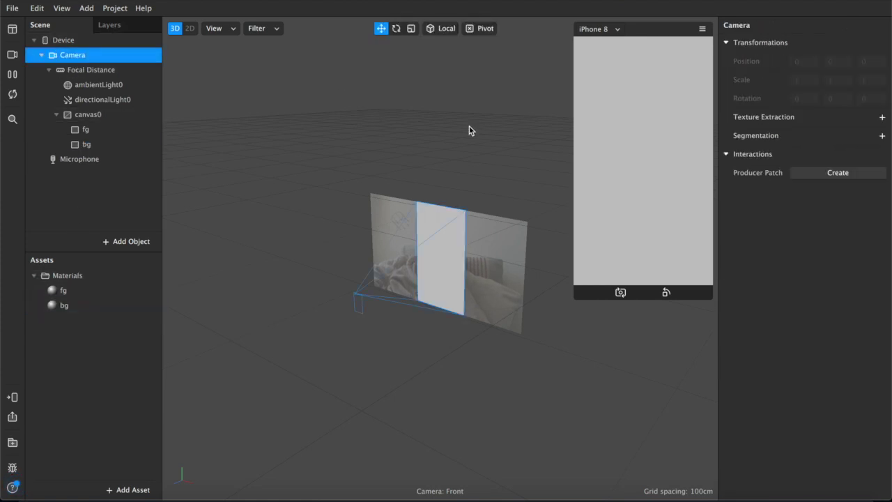
{"action": "left_click", "coordinate": [882, 135]}
{"action": "left_click", "coordinate": [882, 117]}
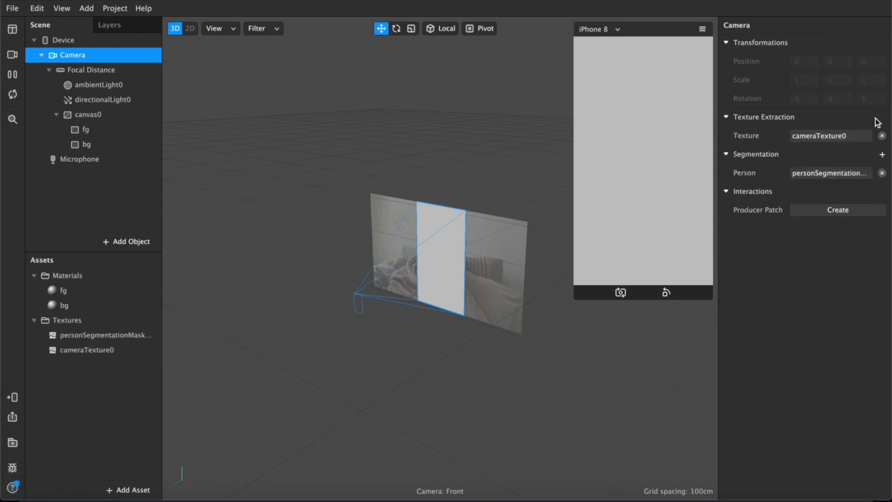
{"action": "left_click", "coordinate": [58, 293]}
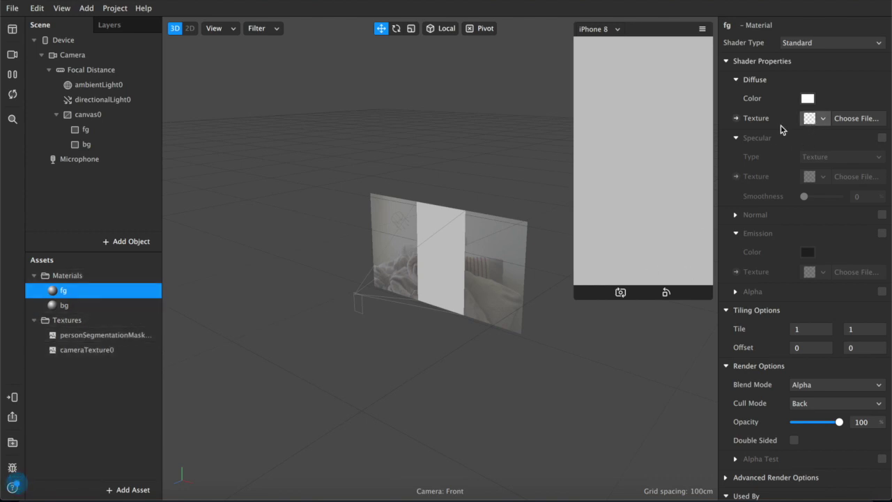
Set both the fg and bg materials to the Flat shader.
{"action": "left_click", "coordinate": [75, 301], "text": "shift"}
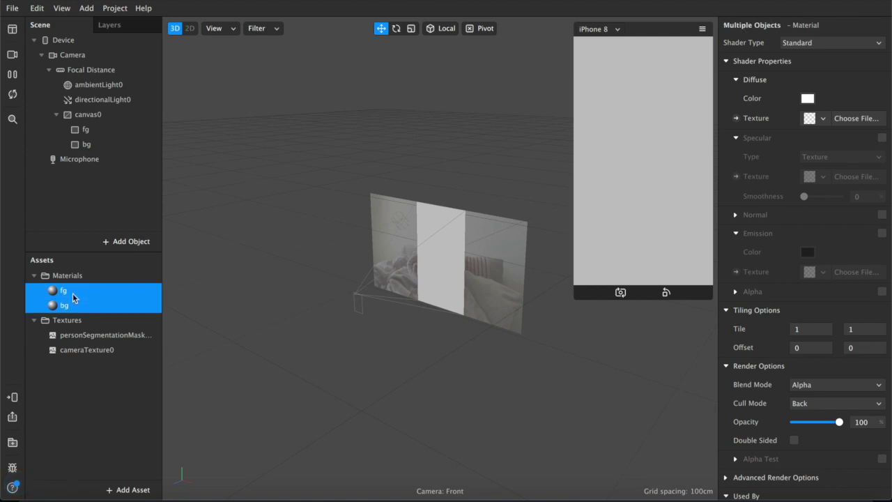
{"action": "left_click", "coordinate": [801, 43]}
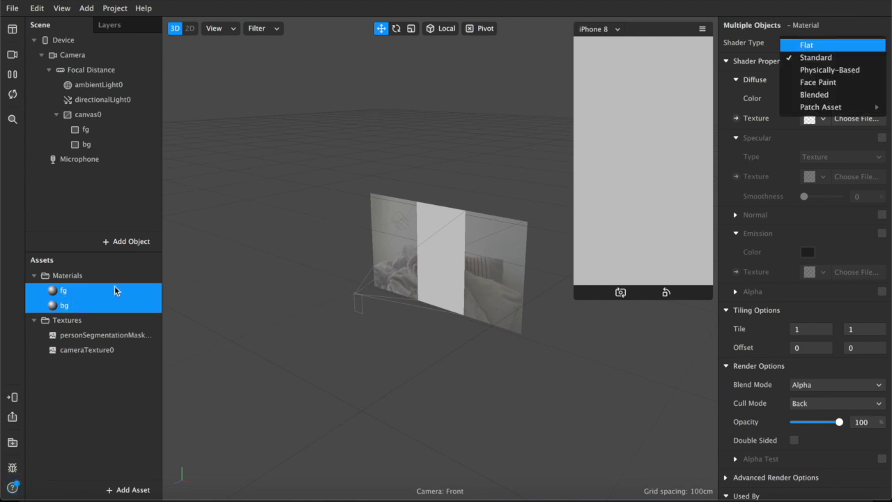
{"action": "key", "text": "Return"}
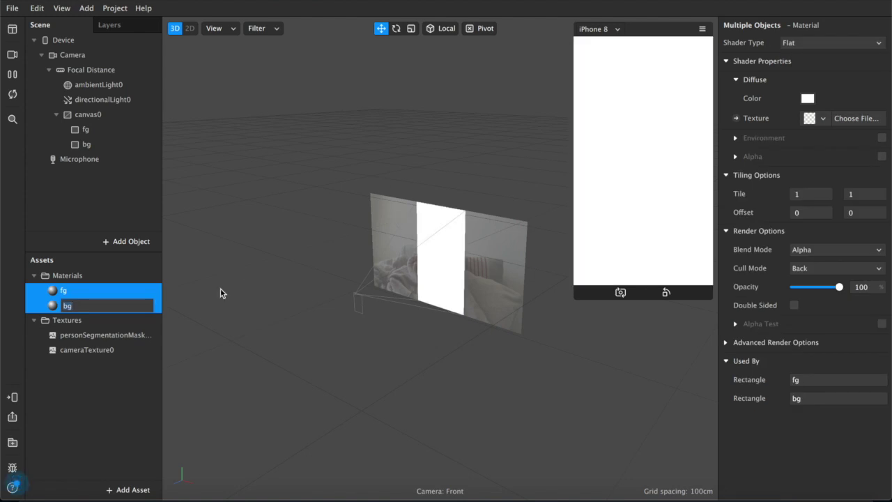
Give fg cameraTexture0 as diffuse and personSegmentationMaskTexture0 as its alpha texture.
{"action": "left_click", "coordinate": [82, 297]}
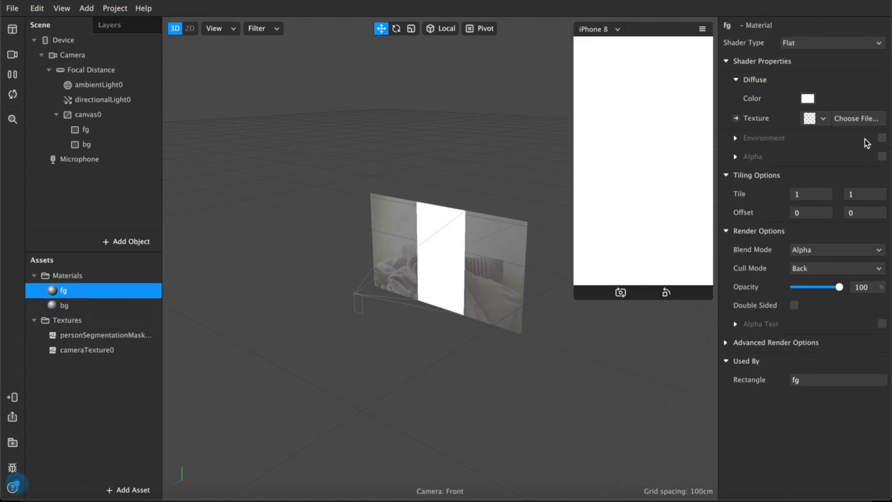
{"action": "left_click", "coordinate": [813, 118]}
{"action": "left_click", "coordinate": [739, 158]}
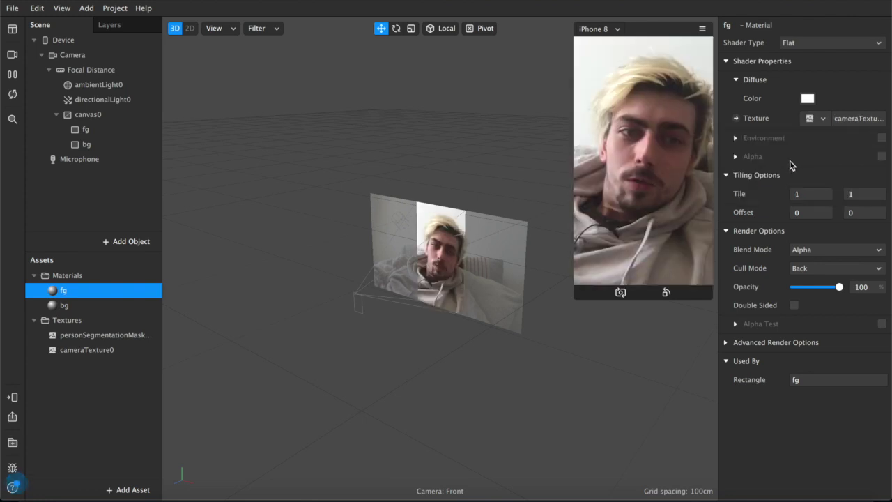
{"action": "left_click", "coordinate": [882, 156]}
{"action": "left_click", "coordinate": [812, 195]}
{"action": "left_click", "coordinate": [790, 216]}
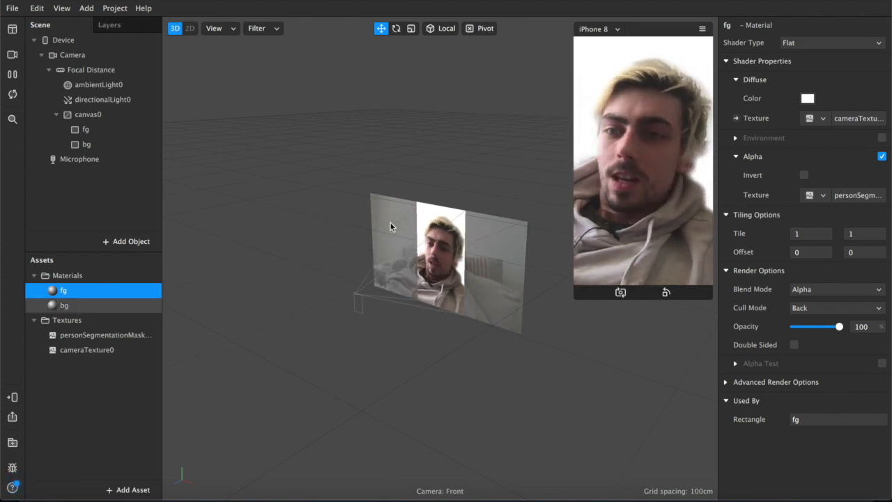
{"action": "left_click", "coordinate": [63, 305]}
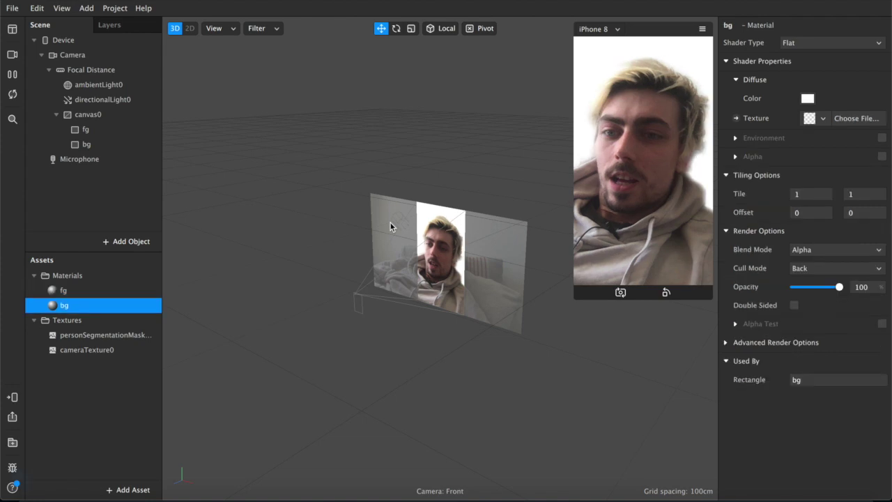
Leave the bg material white and drag its opacity down to 0.
{"action": "left_click", "coordinate": [808, 100]}
{"action": "left_click", "coordinate": [159, 306]}
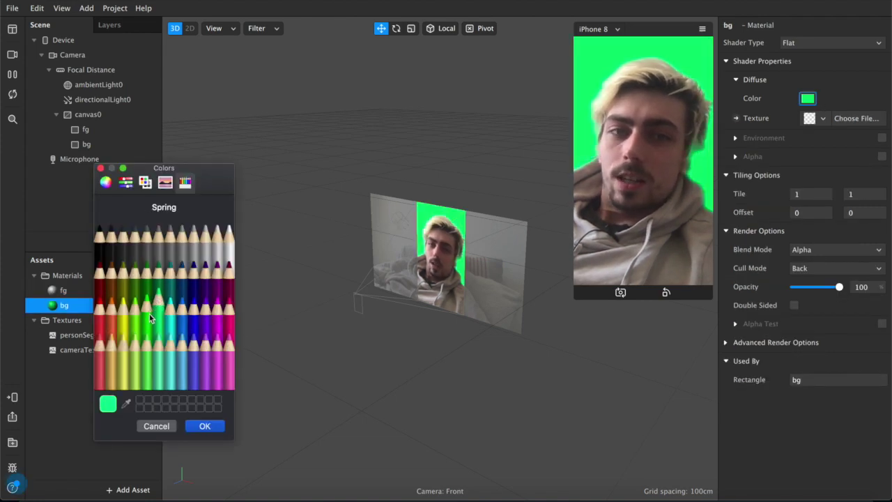
{"action": "left_click", "coordinate": [156, 426]}
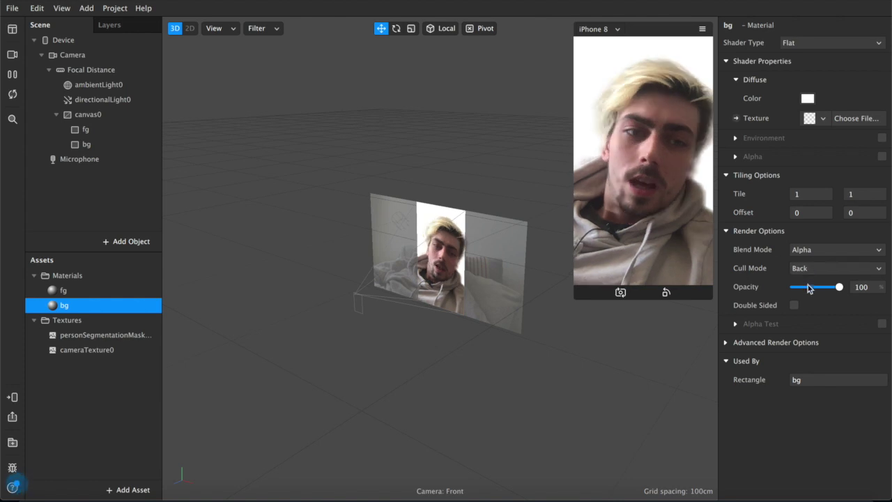
{"action": "left_click_drag", "start_coordinate": [807, 285], "coordinate": [764, 287]}
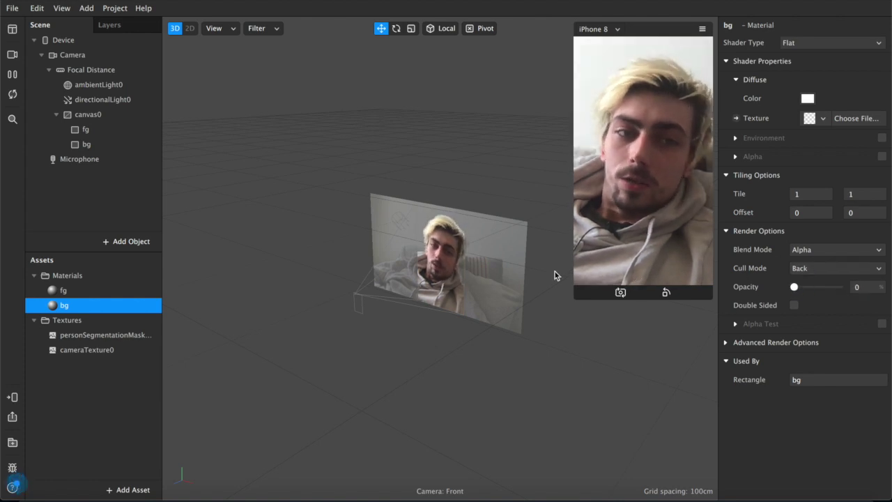
{"action": "left_click", "coordinate": [120, 489]}
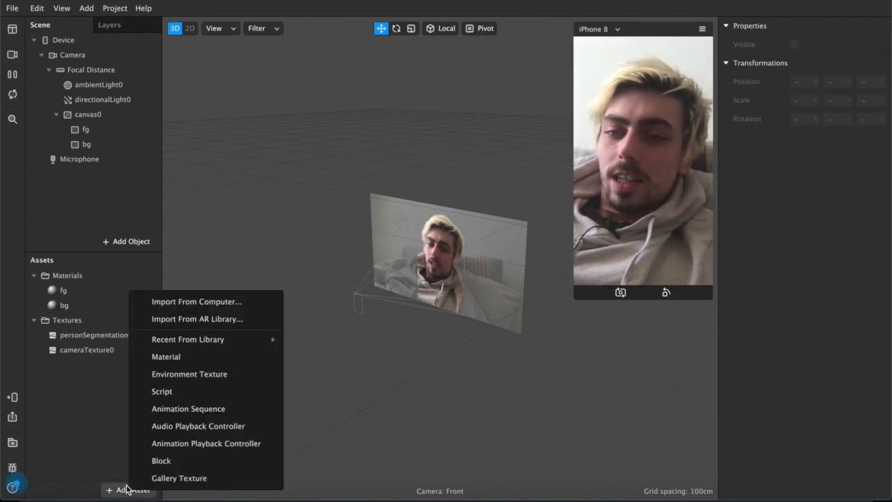
Import the free RGB Color Shift shader from AR Library Patch Assets > Shaders into Untitled.
{"action": "left_click", "coordinate": [196, 319]}
{"action": "left_click", "coordinate": [210, 191]}
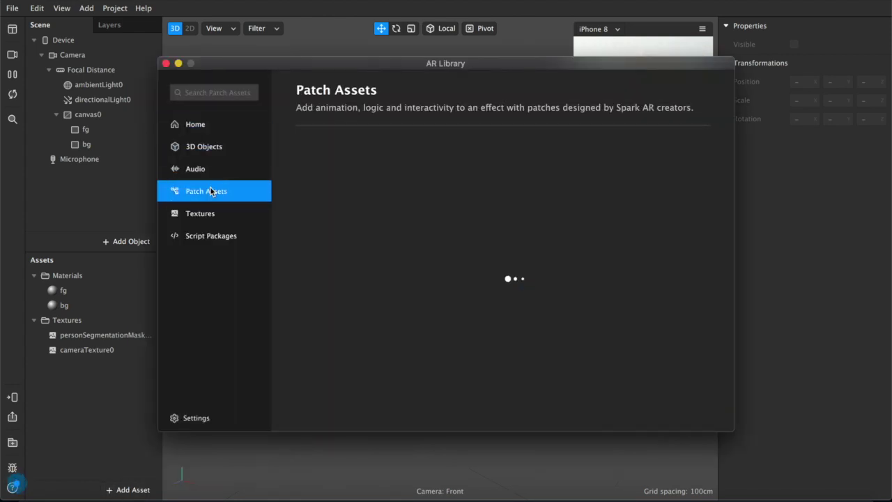
{"action": "left_click", "coordinate": [332, 283]}
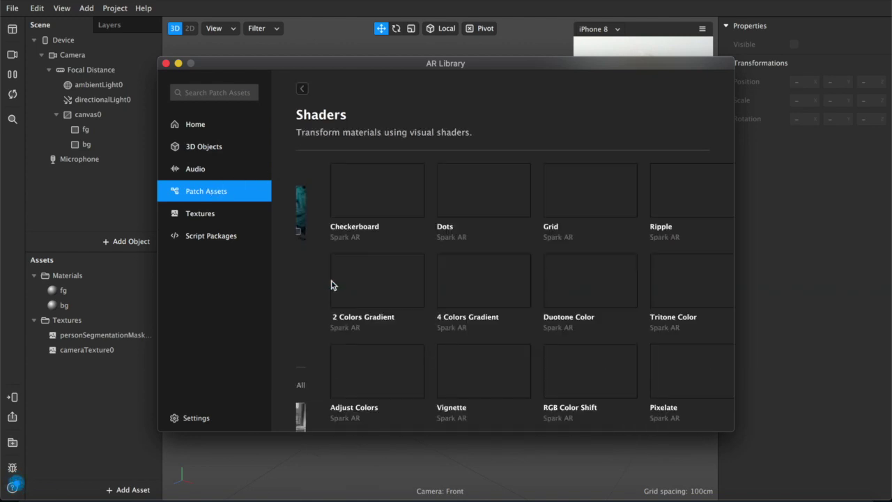
{"action": "left_click", "coordinate": [537, 367]}
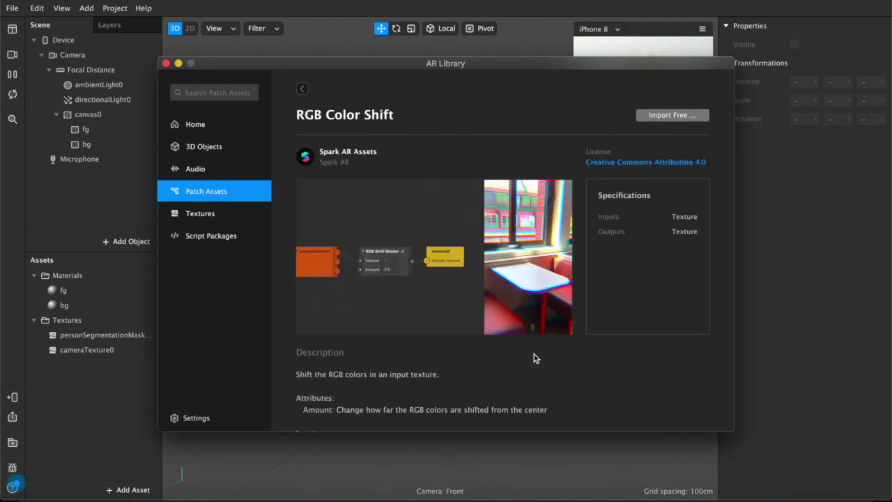
{"action": "left_click", "coordinate": [674, 116]}
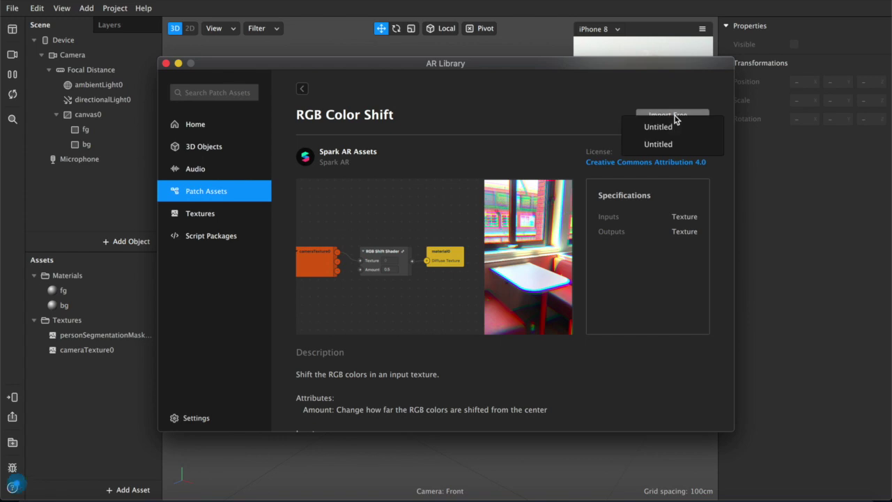
{"action": "left_click", "coordinate": [661, 125]}
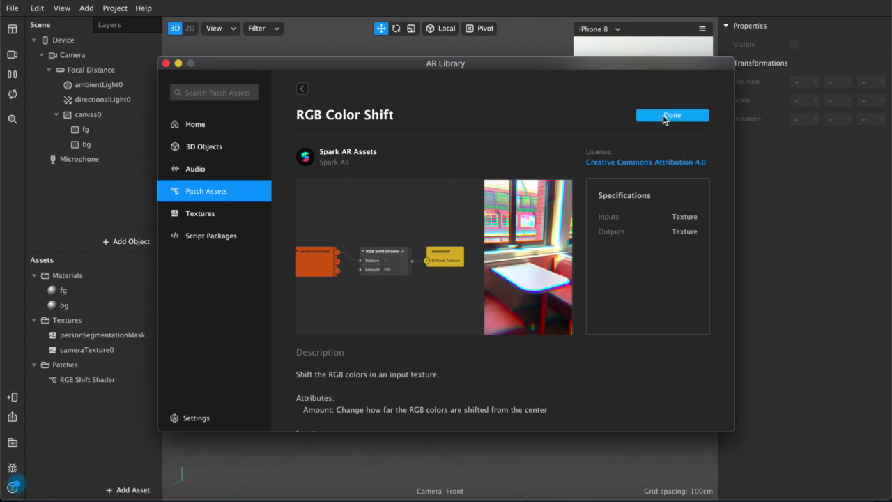
{"action": "left_click", "coordinate": [90, 439]}
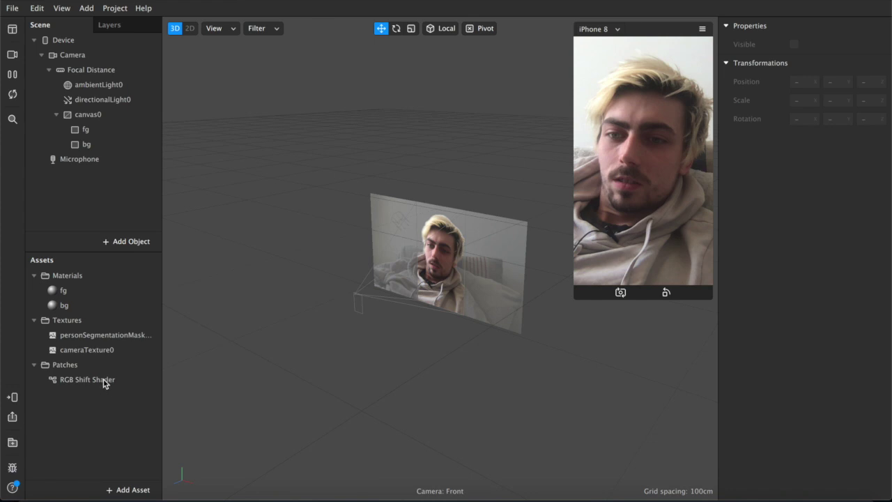
Show and enlarge the Patch Editor, then place the RGB Shift Shader patch in it.
{"action": "left_click", "coordinate": [63, 8]}
{"action": "left_click", "coordinate": [105, 28]}
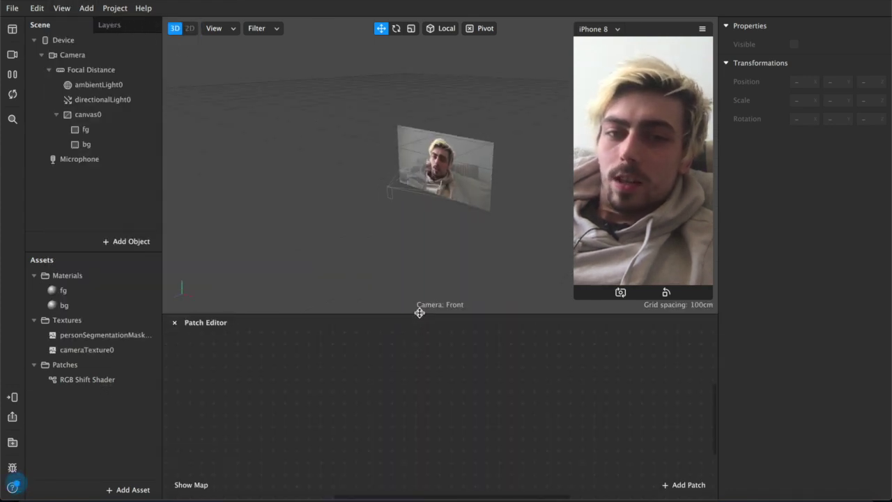
{"action": "left_click_drag", "start_coordinate": [418, 313], "coordinate": [283, 300]}
{"action": "left_click_drag", "start_coordinate": [89, 382], "coordinate": [473, 375]}
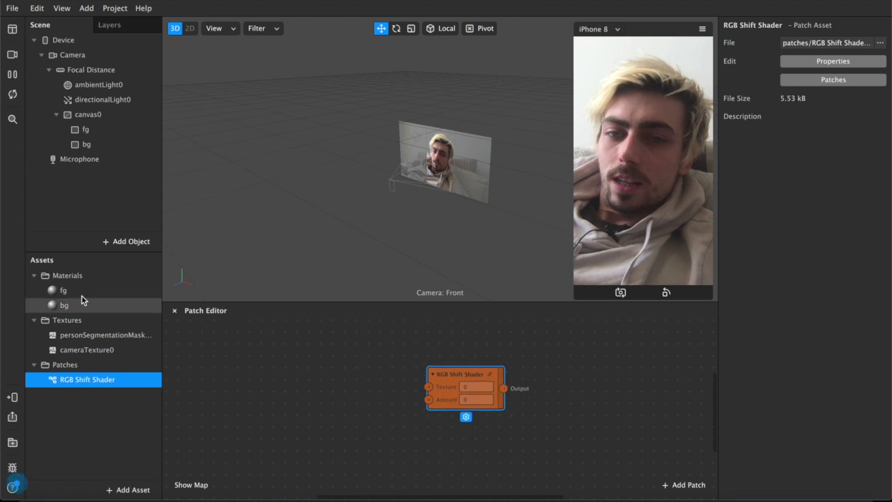
Add a cameraTexture0 patch and connect its output to the shader's Texture input.
{"action": "left_click", "coordinate": [103, 349]}
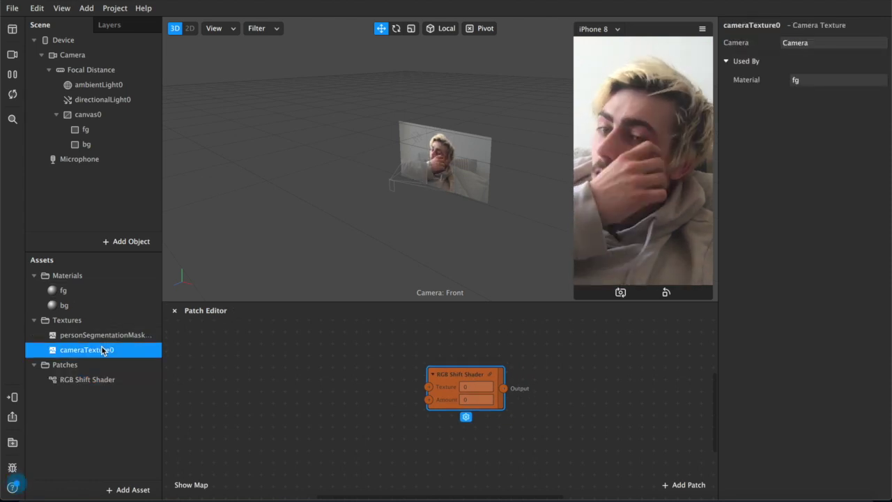
{"action": "left_click_drag", "start_coordinate": [102, 350], "coordinate": [324, 379]}
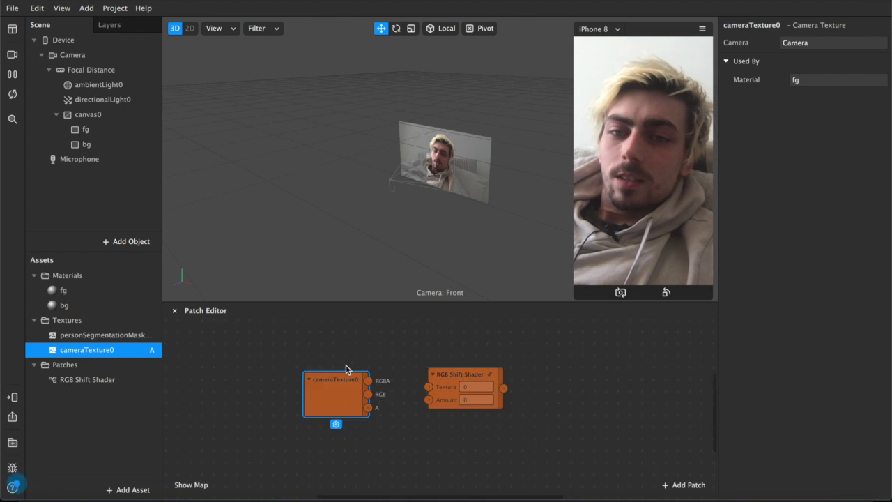
{"action": "left_click", "coordinate": [378, 383]}
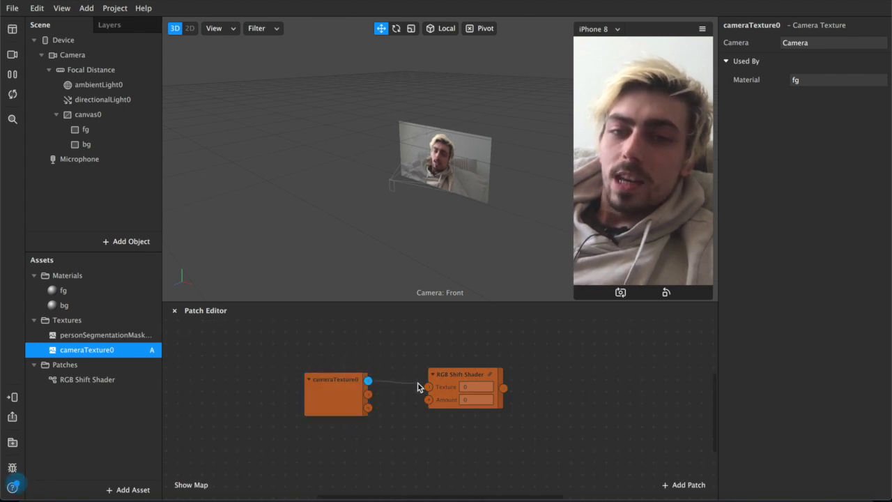
{"action": "left_click_drag", "start_coordinate": [418, 387], "coordinate": [448, 372]}
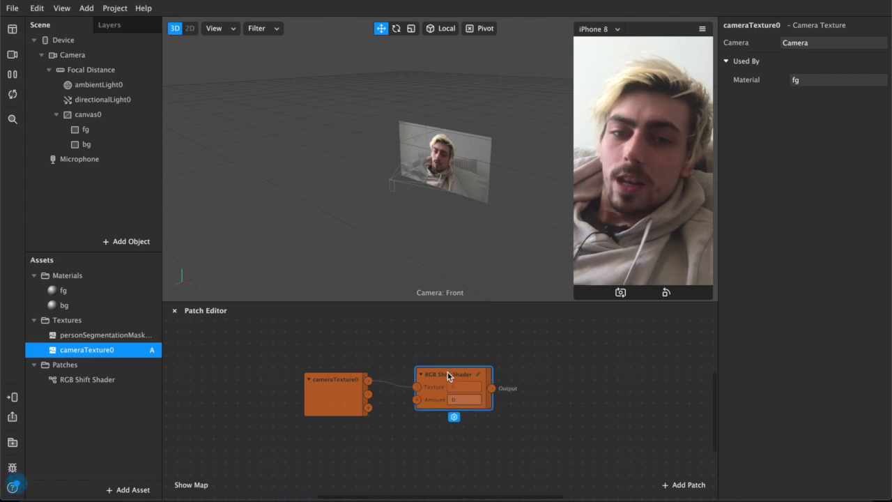
{"action": "left_click", "coordinate": [64, 290]}
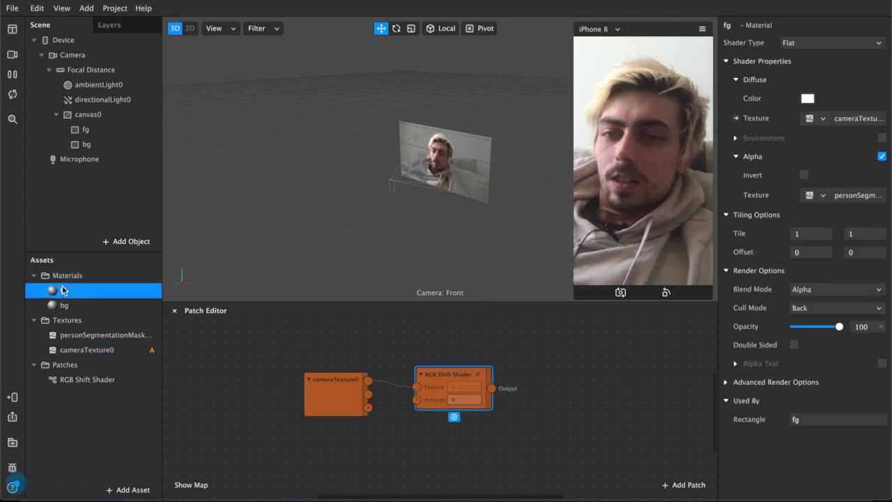
Wire the RGB Shift Shader output into fg's Diffuse Texture and set the shader Amount to 1.
{"action": "left_click", "coordinate": [736, 119]}
{"action": "left_click_drag", "start_coordinate": [470, 430], "coordinate": [563, 386]}
{"action": "left_click_drag", "start_coordinate": [491, 388], "coordinate": [535, 388]}
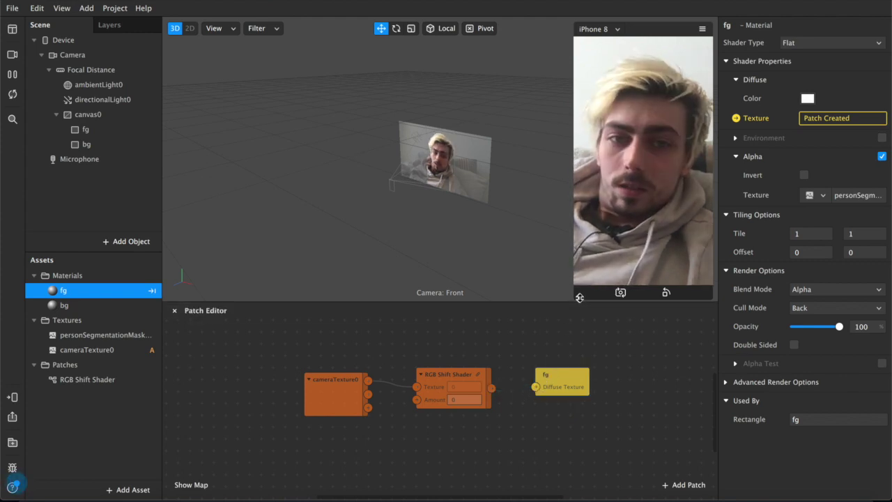
{"action": "left_click", "coordinate": [461, 400]}
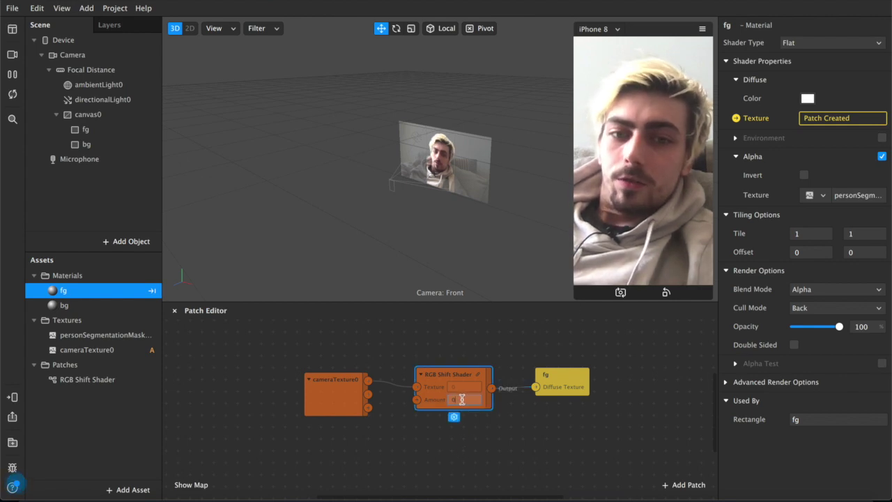
{"action": "type", "text": "1"}
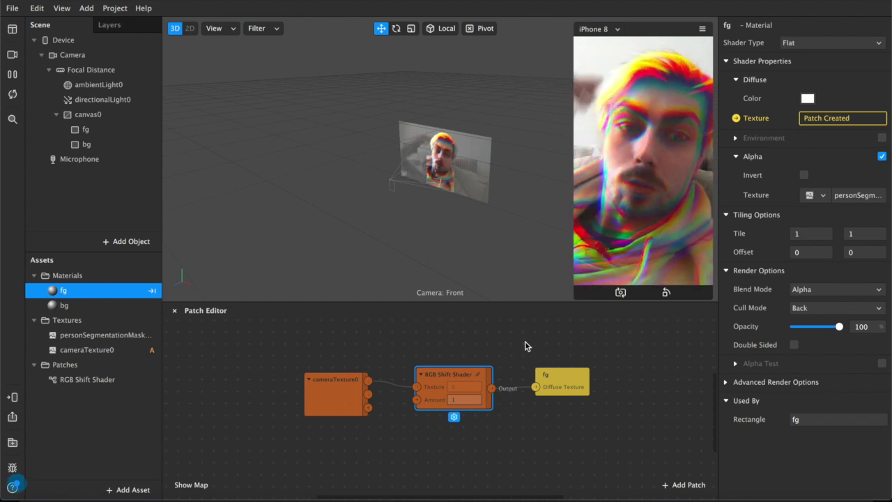
{"action": "left_click", "coordinate": [507, 332]}
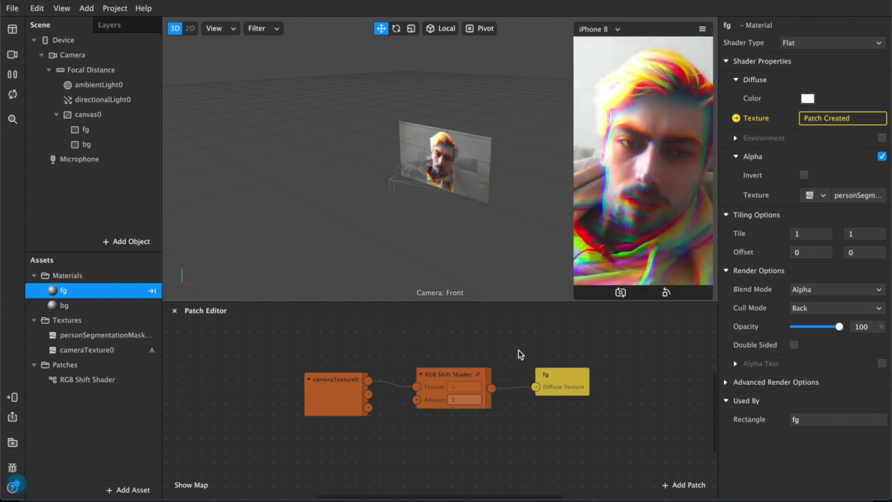
Add a Loop Animation feeding a new Transition patch, and wire the Transition output into the shader's Amount.
{"action": "scroll", "coordinate": [310, 450], "scroll_direction": "down", "scroll_amount": 2}
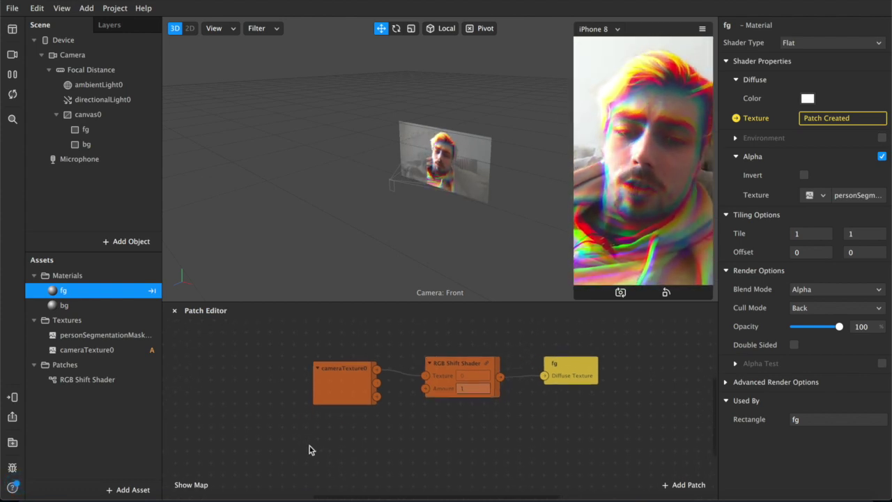
{"action": "right_click", "coordinate": [261, 427]}
{"action": "type", "text": "loop a"}
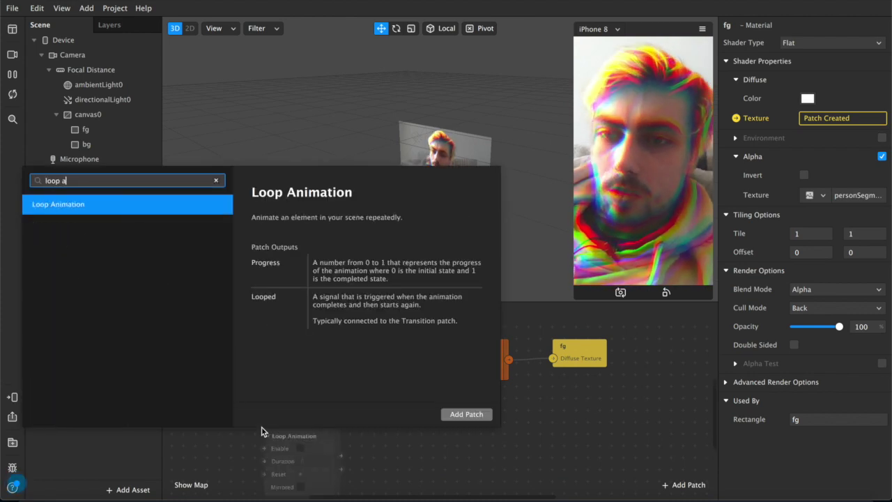
{"action": "key", "text": "Return"}
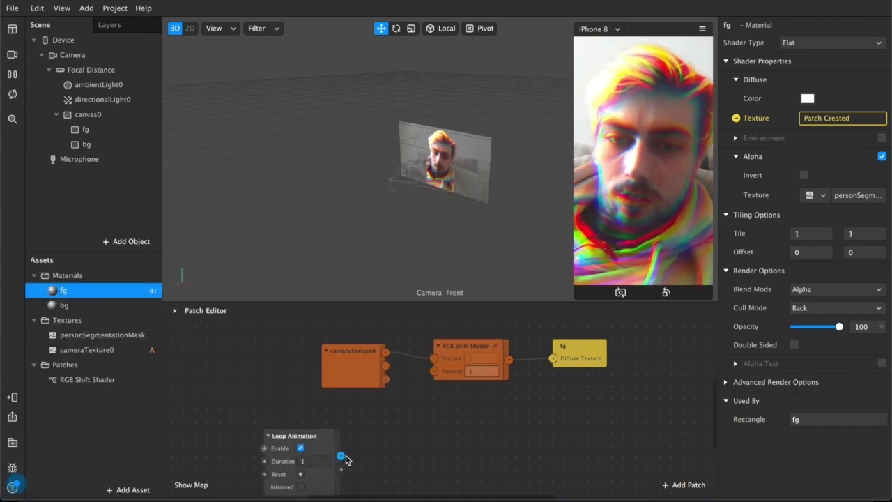
{"action": "left_click_drag", "start_coordinate": [341, 455], "coordinate": [381, 444]}
{"action": "type", "text": "tran"}
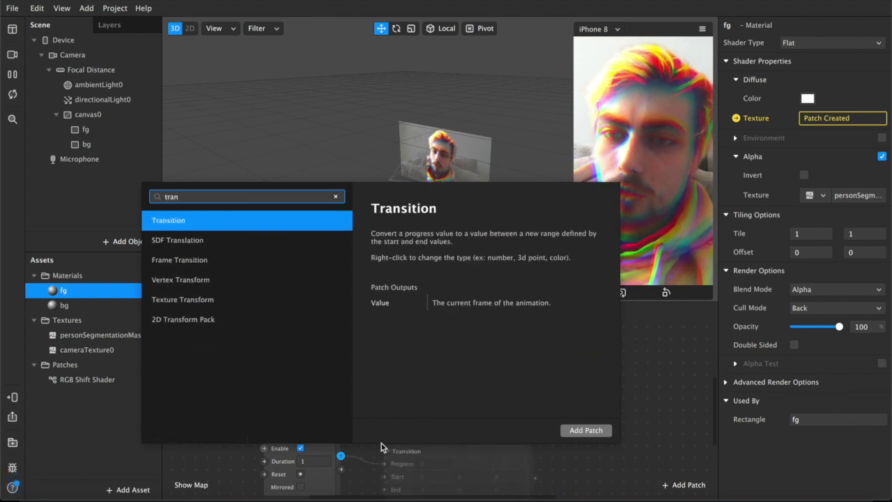
{"action": "key", "text": "Return"}
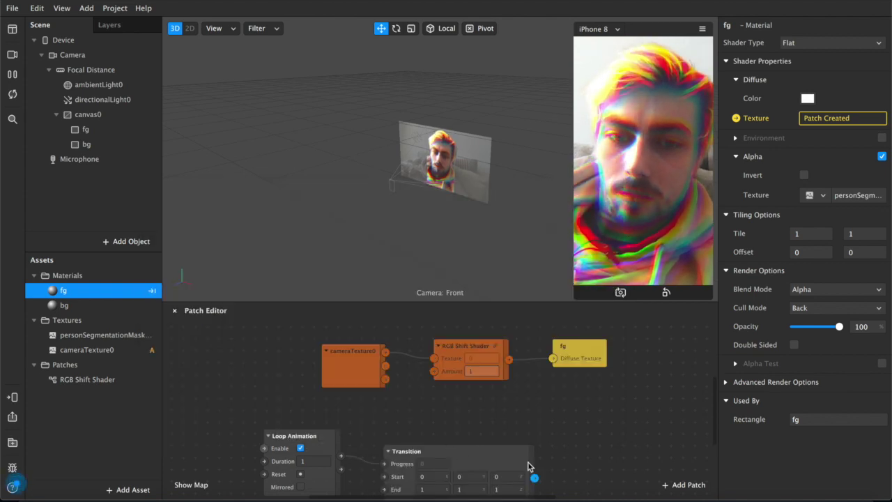
{"action": "left_click_drag", "start_coordinate": [534, 477], "coordinate": [433, 371]}
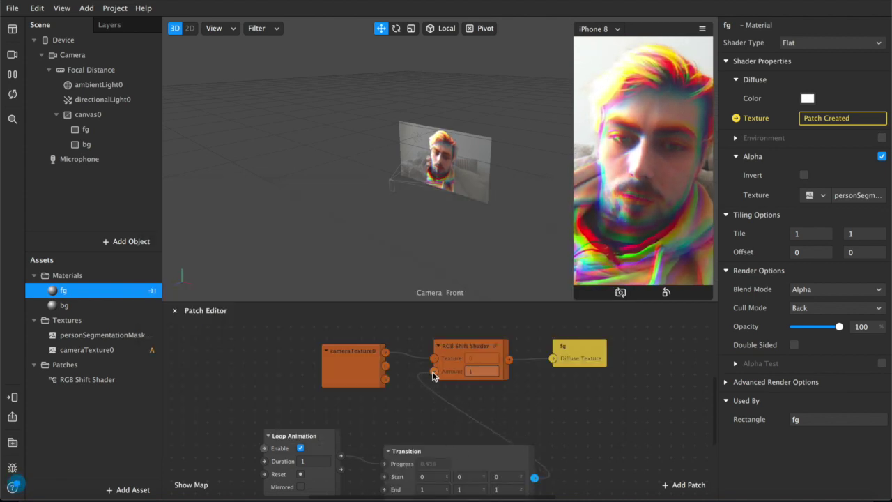
Reposition the Transition patch and switch its type from Vector 3 to Number.
{"action": "scroll", "coordinate": [444, 407], "scroll_direction": "down", "scroll_amount": 1}
{"action": "scroll", "coordinate": [485, 353], "scroll_direction": "up", "scroll_amount": 1}
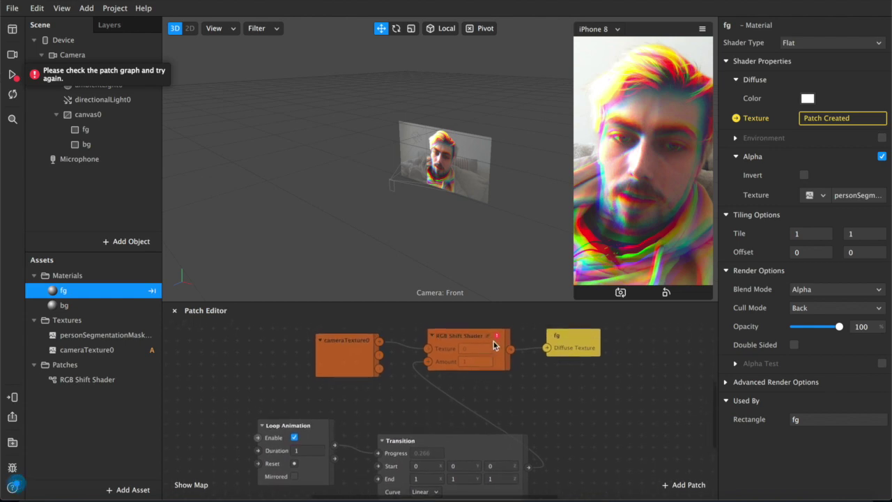
{"action": "mouse_move", "coordinate": [498, 334]}
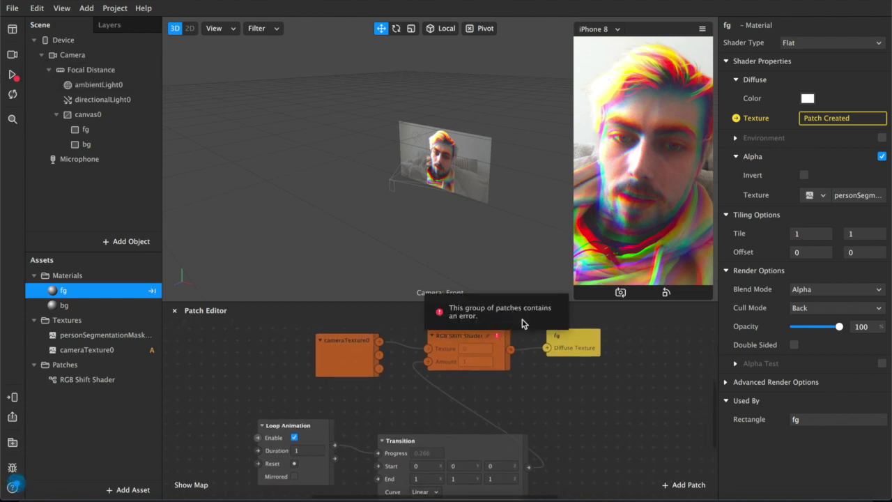
{"action": "scroll", "coordinate": [464, 373], "scroll_direction": "down", "scroll_amount": 1}
{"action": "left_click_drag", "start_coordinate": [459, 420], "coordinate": [449, 393]}
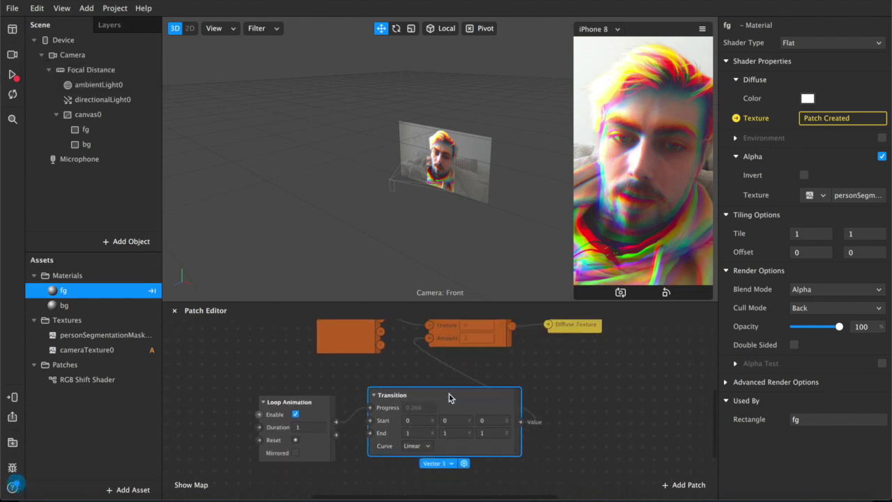
{"action": "left_click", "coordinate": [446, 464]}
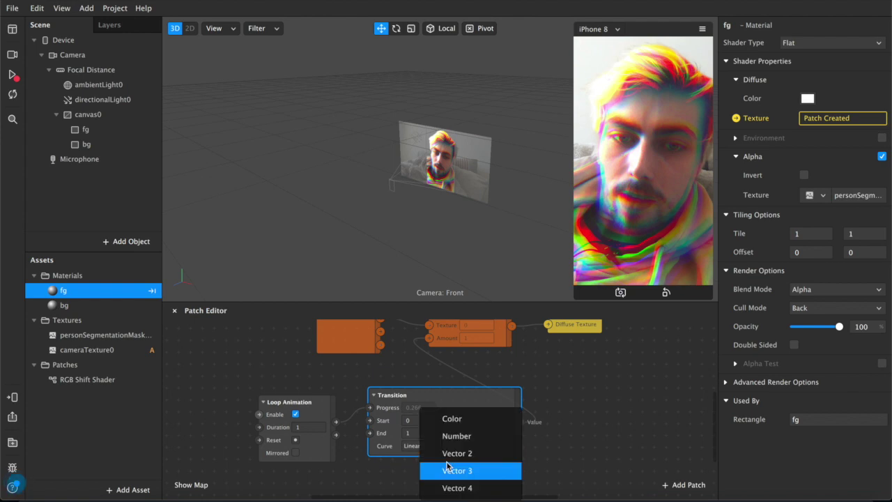
{"action": "left_click", "coordinate": [462, 436]}
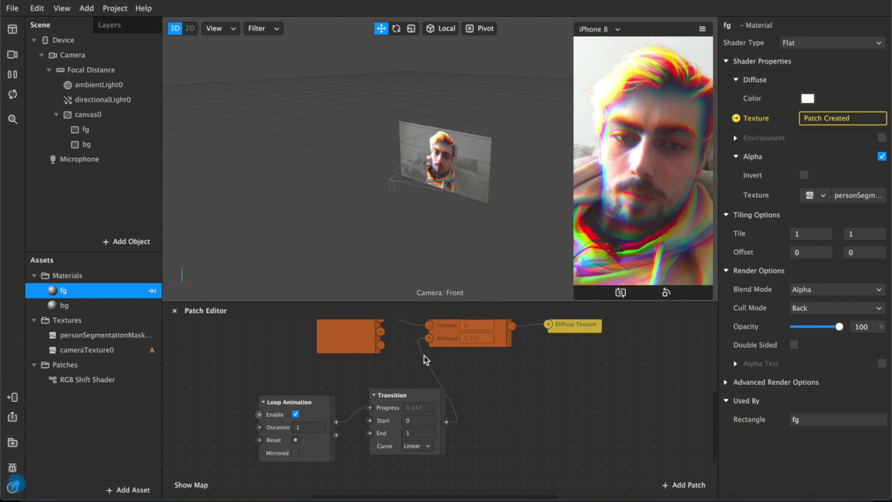
{"action": "scroll", "coordinate": [502, 328], "scroll_direction": "up", "scroll_amount": 2}
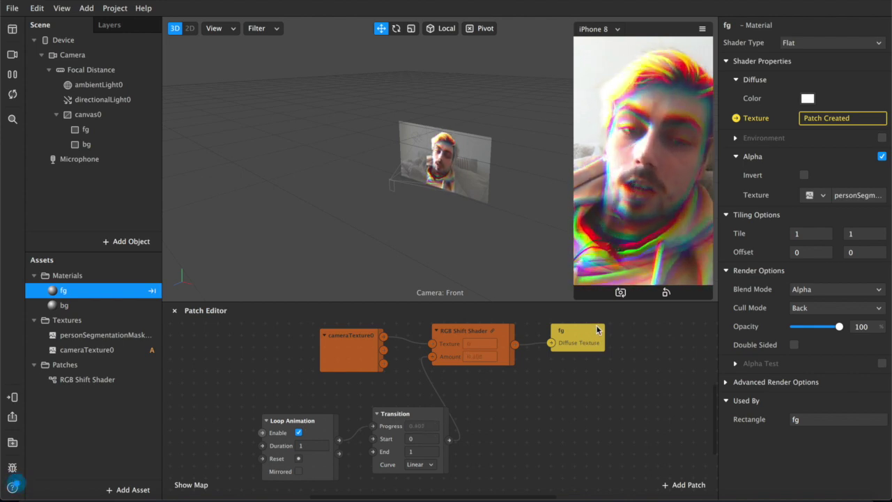
Make the Loop Animation mirrored with a Duration of 7.5.
{"action": "left_click", "coordinate": [302, 446]}
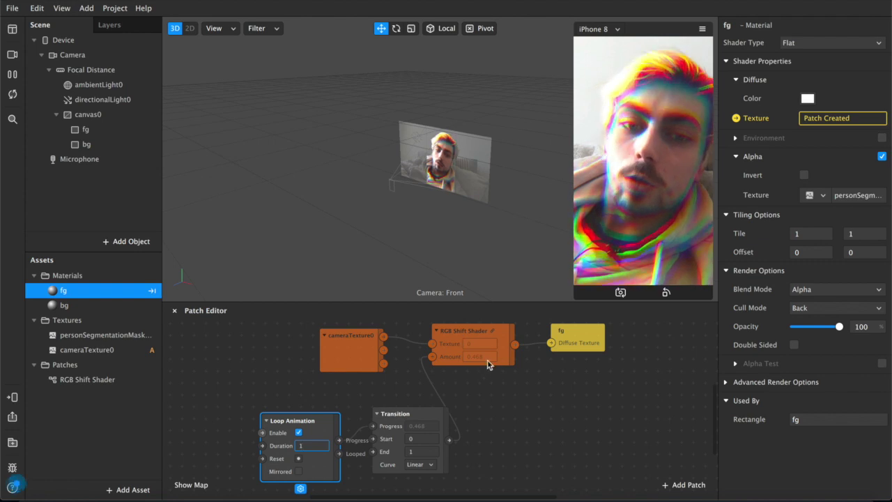
{"action": "left_click", "coordinate": [299, 471]}
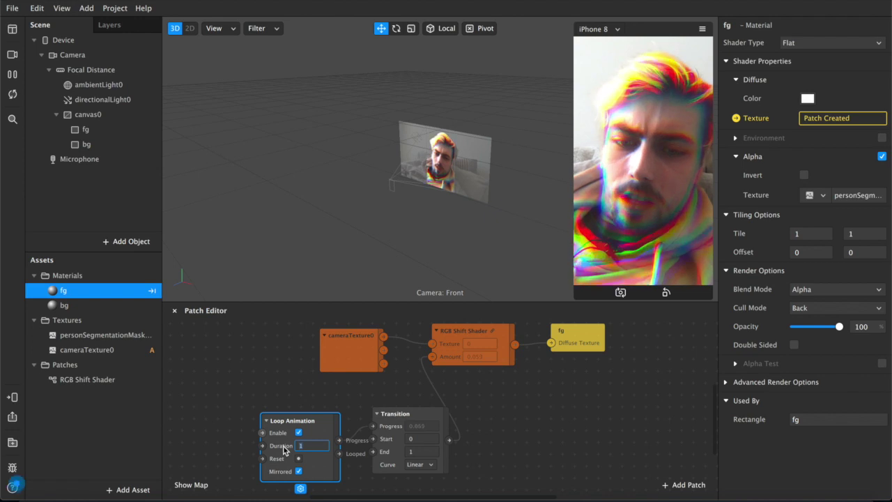
{"action": "type", "text": "7.5"}
{"action": "key", "text": "Return"}
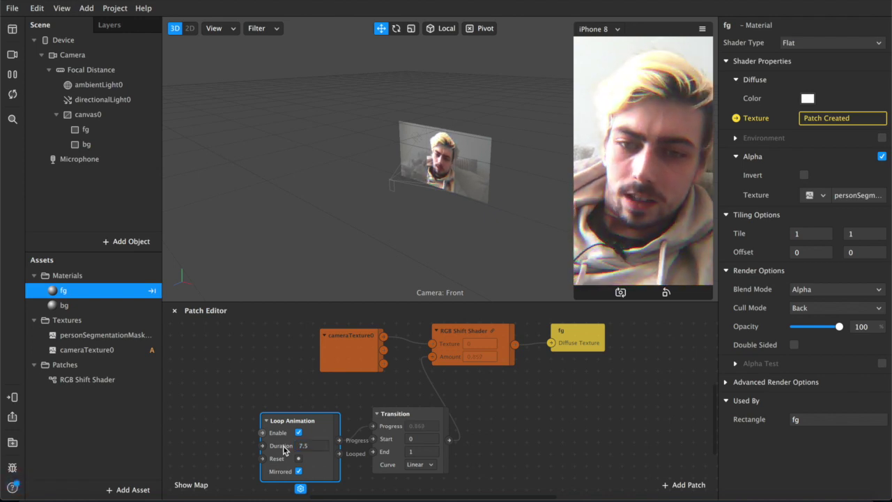
Set the Transition End value to 10, then change it to 5.
{"action": "left_click", "coordinate": [427, 452]}
{"action": "key", "text": "Return"}
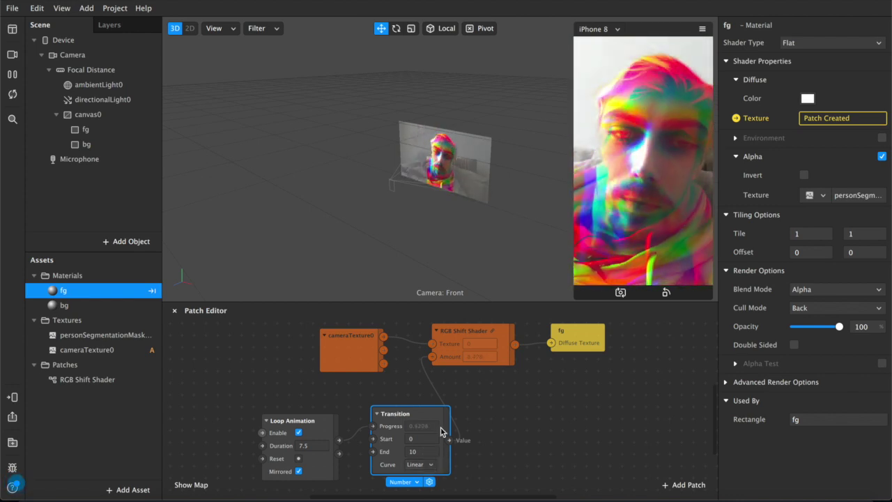
{"action": "left_click", "coordinate": [422, 452]}
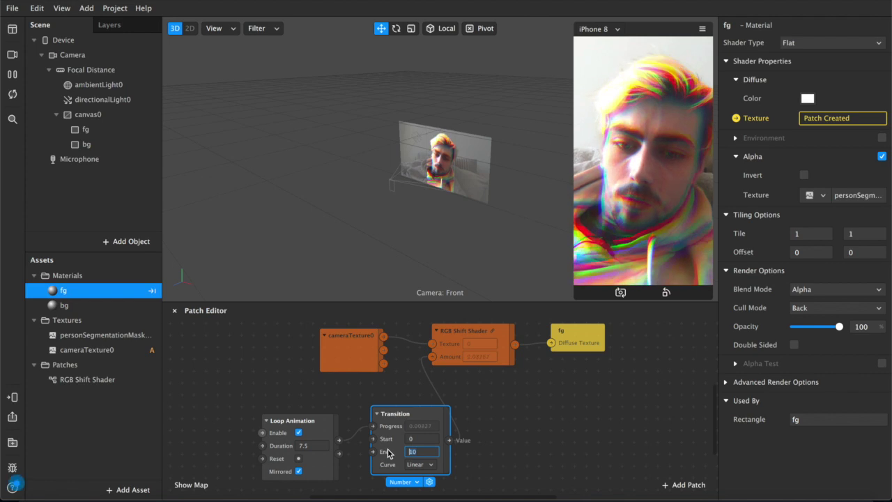
{"action": "type", "text": "5"}
{"action": "key", "text": "Return"}
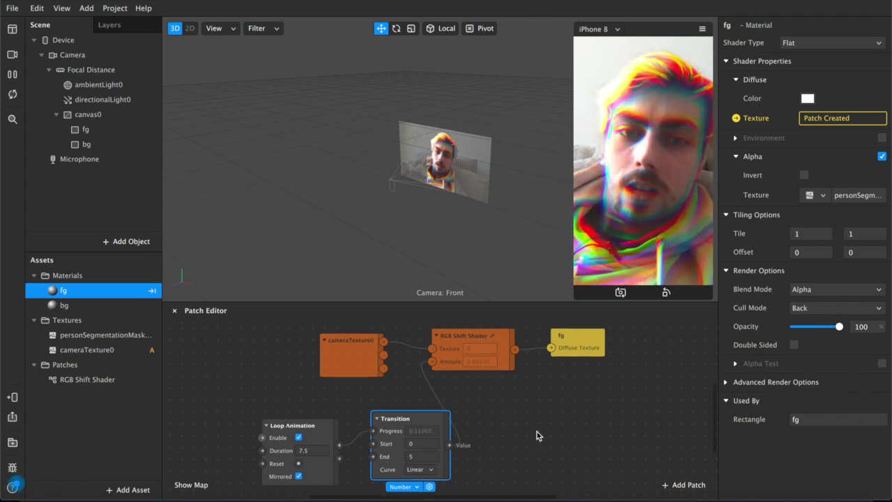
Select the RGB Shift Shader patch and open its internal graph.
{"action": "scroll", "coordinate": [536, 435], "scroll_direction": "right", "scroll_amount": 1}
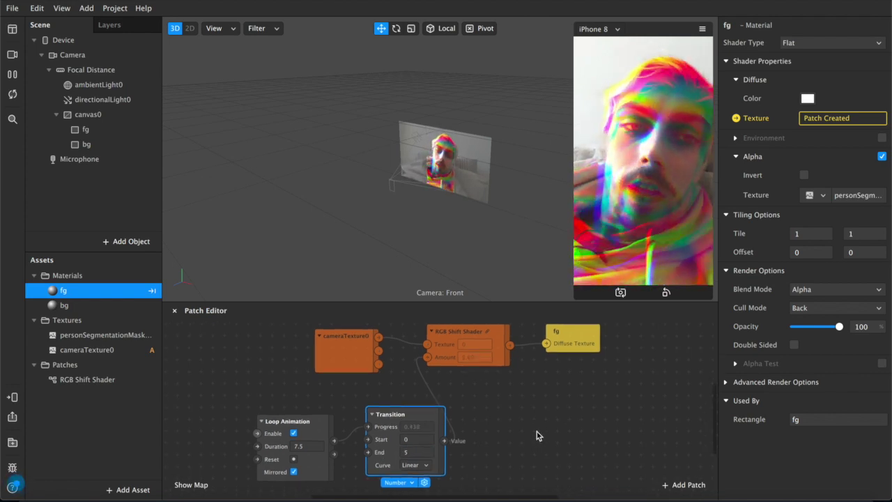
{"action": "left_click", "coordinate": [469, 332]}
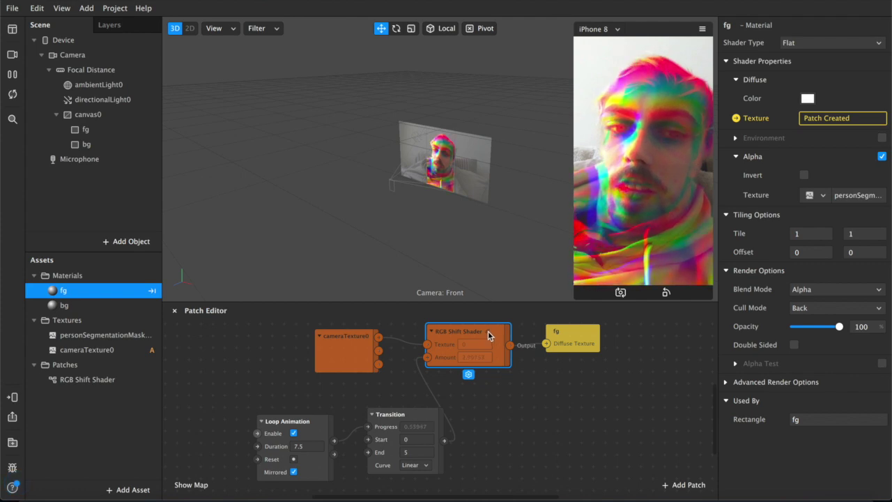
{"action": "double_click", "coordinate": [487, 335]}
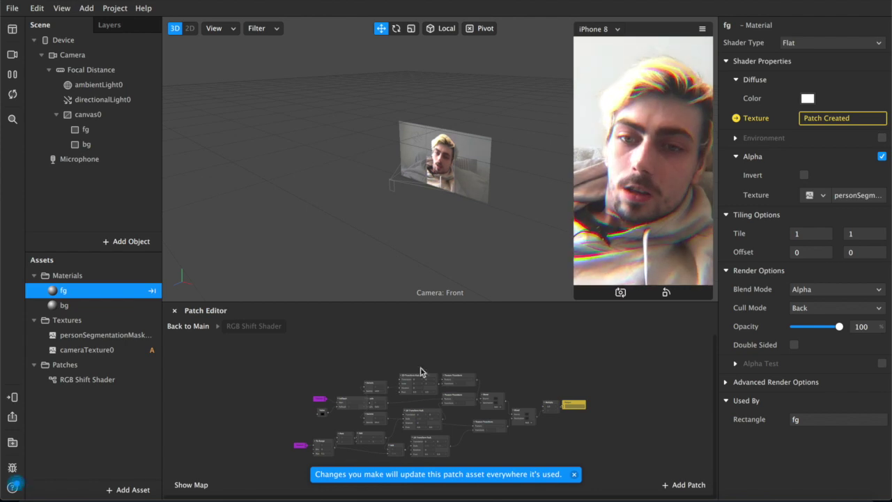
Dismiss the shared-asset notice and pan around the shader's Swizzle, 2D Transform Pack and Texture Transform nodes.
{"action": "scroll", "coordinate": [499, 418], "scroll_direction": "up", "scroll_amount": 5}
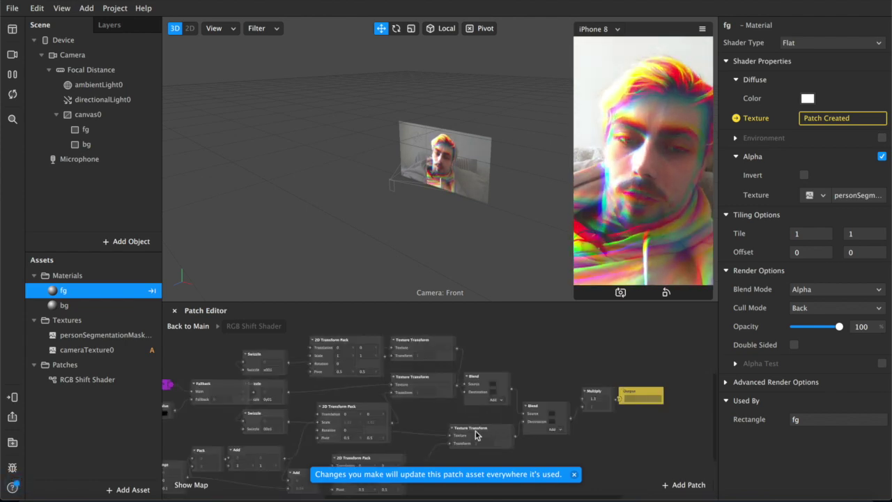
{"action": "left_click", "coordinate": [573, 474]}
{"action": "scroll", "coordinate": [406, 446], "scroll_direction": "left", "scroll_amount": 5}
{"action": "scroll", "coordinate": [407, 447], "scroll_direction": "down", "scroll_amount": 2}
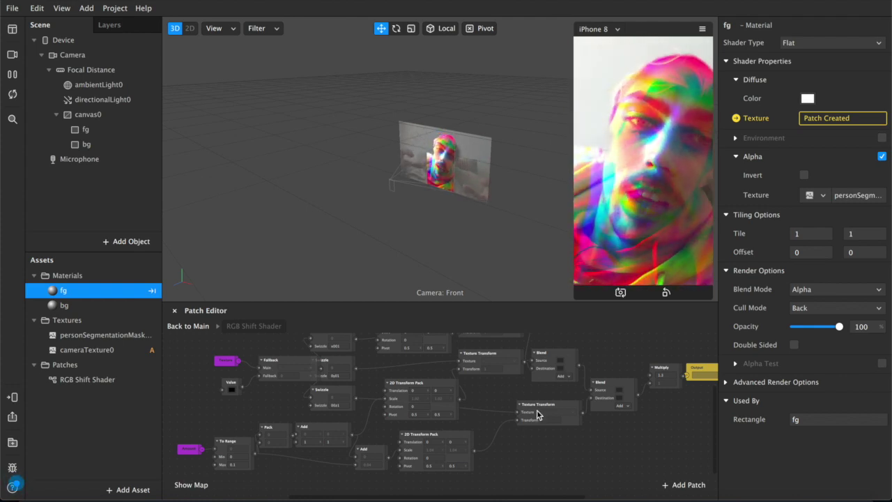
{"action": "scroll", "coordinate": [369, 384], "scroll_direction": "up", "scroll_amount": 3}
{"action": "scroll", "coordinate": [369, 385], "scroll_direction": "right", "scroll_amount": 3}
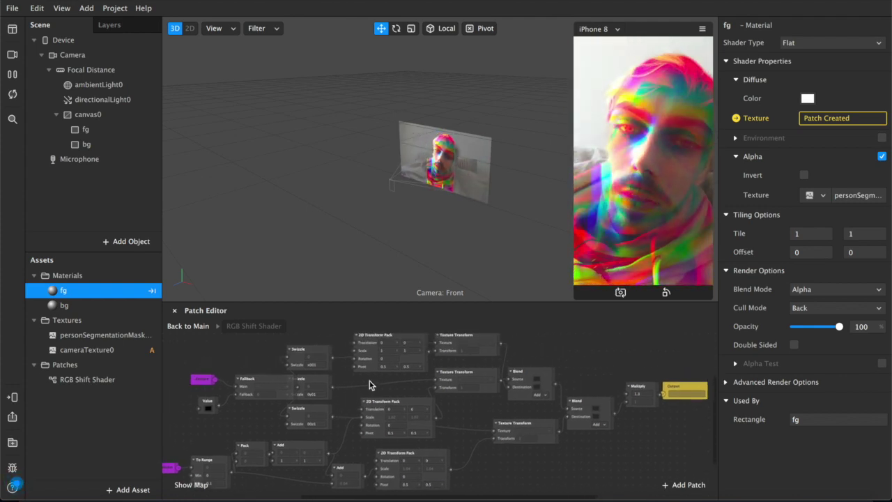
{"action": "scroll", "coordinate": [369, 385], "scroll_direction": "up", "scroll_amount": 2}
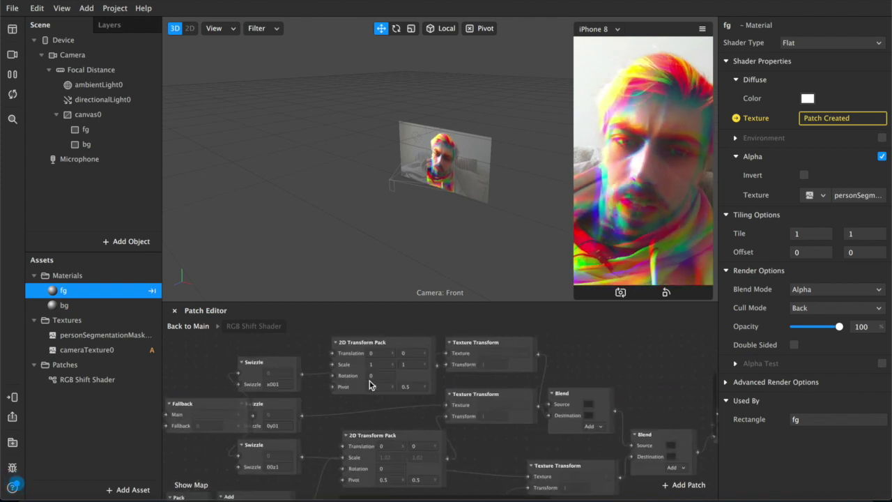
{"action": "scroll", "coordinate": [502, 404], "scroll_direction": "down", "scroll_amount": 5}
{"action": "scroll", "coordinate": [501, 405], "scroll_direction": "left", "scroll_amount": 2}
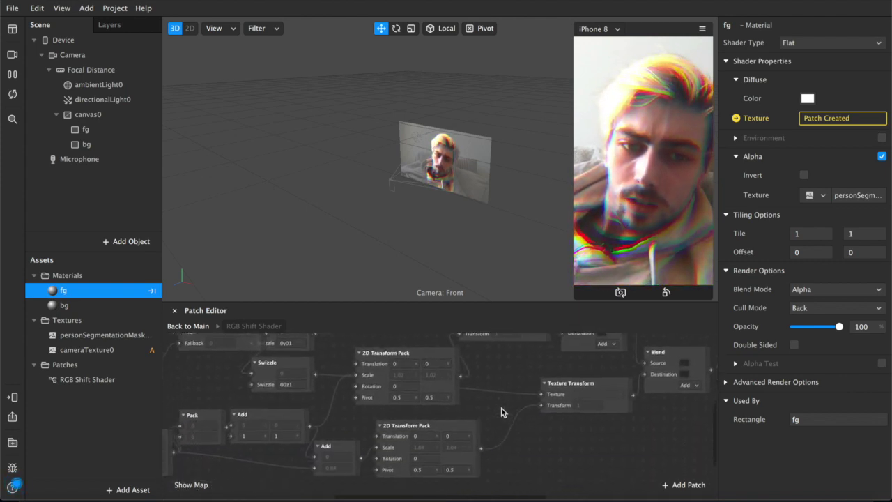
{"action": "scroll", "coordinate": [379, 380], "scroll_direction": "left", "scroll_amount": 5}
{"action": "scroll", "coordinate": [379, 379], "scroll_direction": "up", "scroll_amount": 2}
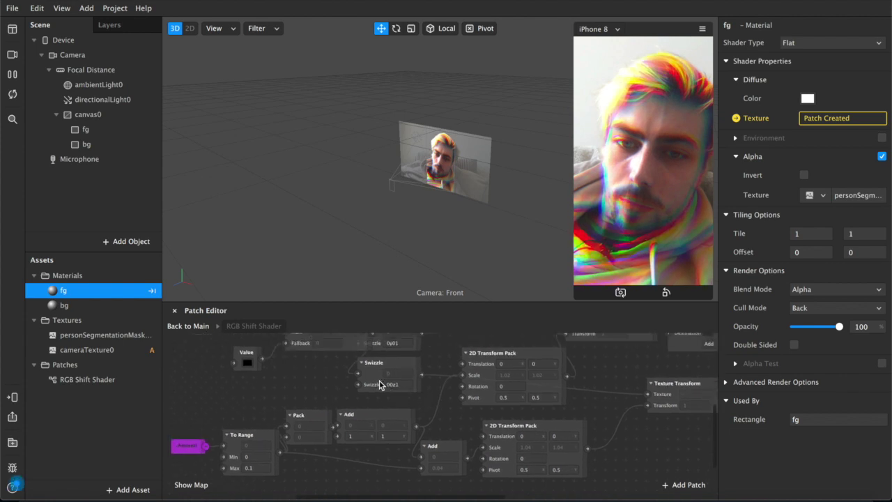
{"action": "scroll", "coordinate": [417, 389], "scroll_direction": "right", "scroll_amount": 4}
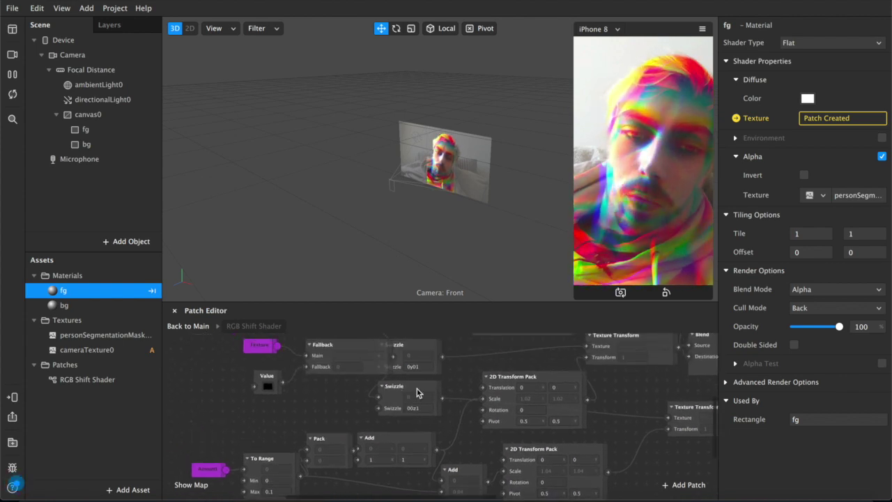
{"action": "scroll", "coordinate": [416, 389], "scroll_direction": "up", "scroll_amount": 3}
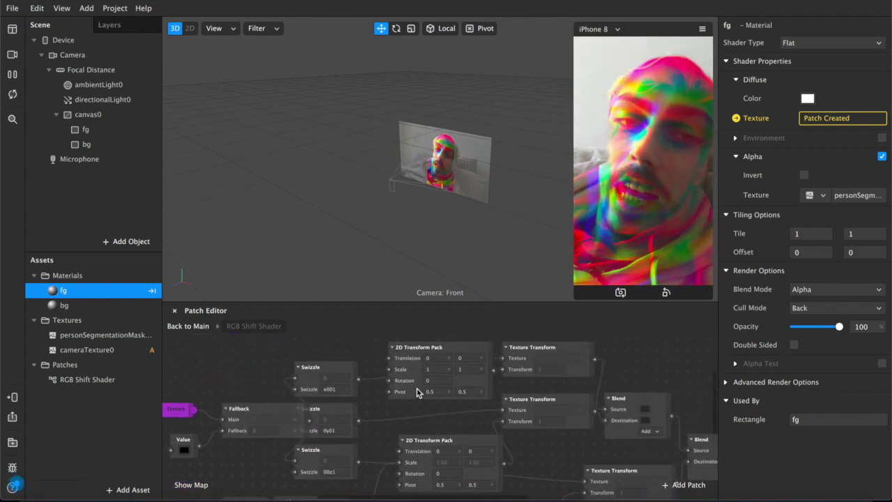
{"action": "scroll", "coordinate": [414, 407], "scroll_direction": "down", "scroll_amount": 1}
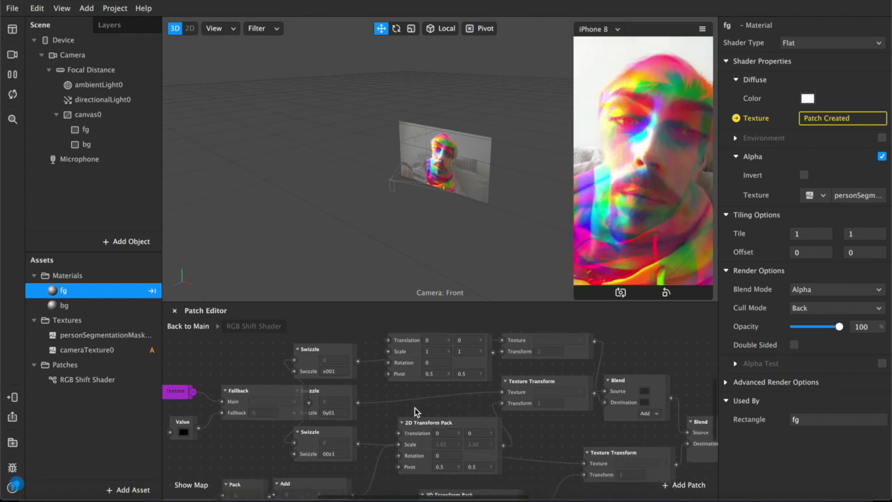
{"action": "scroll", "coordinate": [544, 413], "scroll_direction": "down", "scroll_amount": 3}
{"action": "scroll", "coordinate": [544, 414], "scroll_direction": "left", "scroll_amount": 1}
{"action": "scroll", "coordinate": [545, 414], "scroll_direction": "up", "scroll_amount": 4}
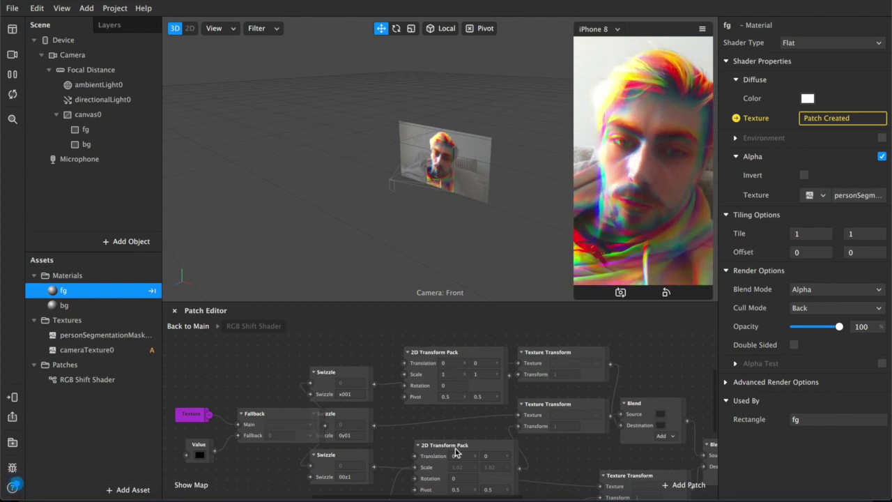
{"action": "scroll", "coordinate": [458, 452], "scroll_direction": "down", "scroll_amount": 5}
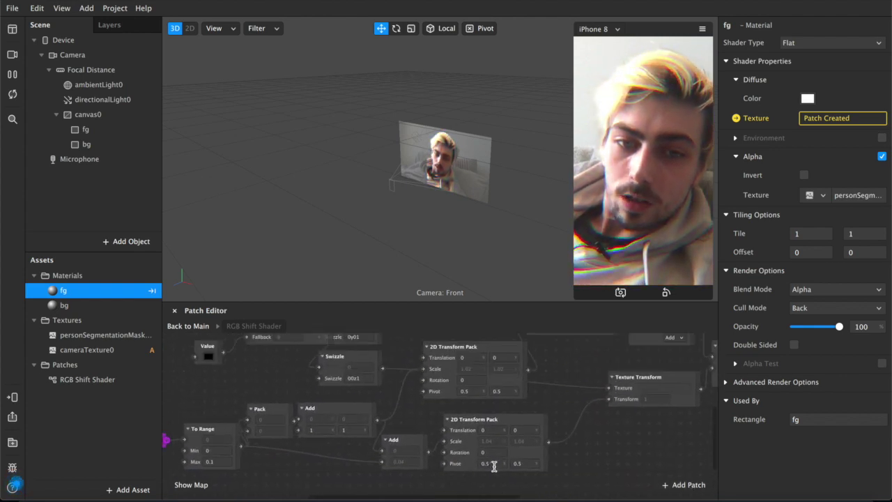
{"action": "left_click", "coordinate": [490, 463]}
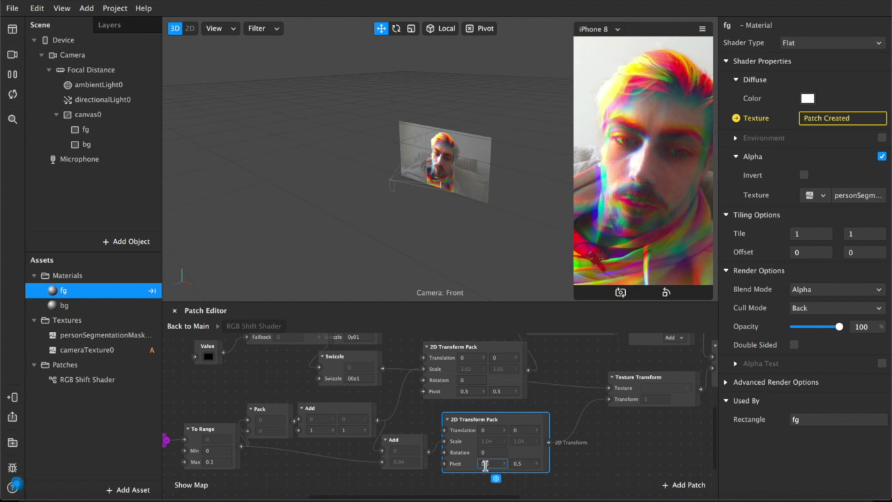
Set the lower 2D Transform Pack pivot to 1, 1.
{"action": "left_click_drag", "start_coordinate": [495, 464], "coordinate": [458, 463]}
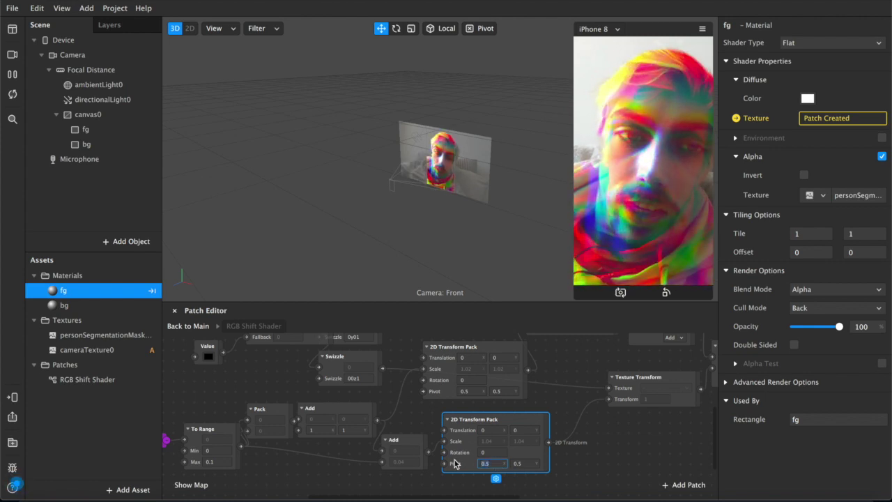
{"action": "key", "text": "Return"}
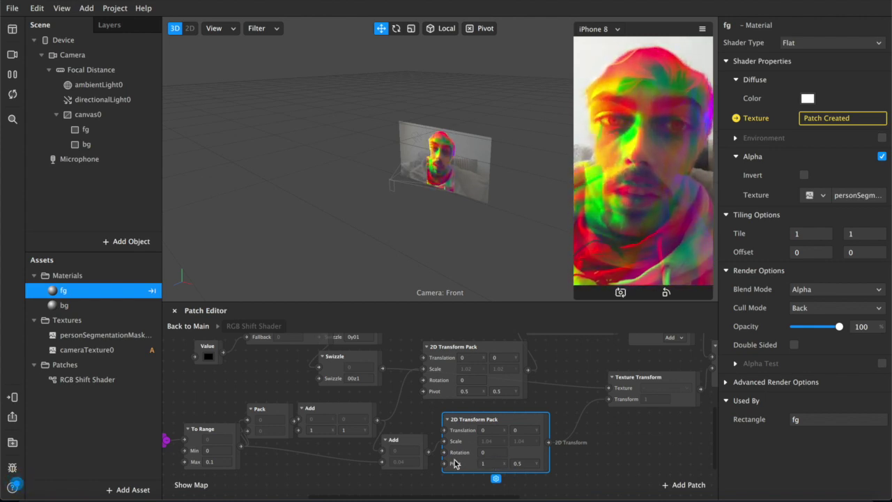
{"action": "left_click_drag", "start_coordinate": [529, 463], "coordinate": [494, 460]}
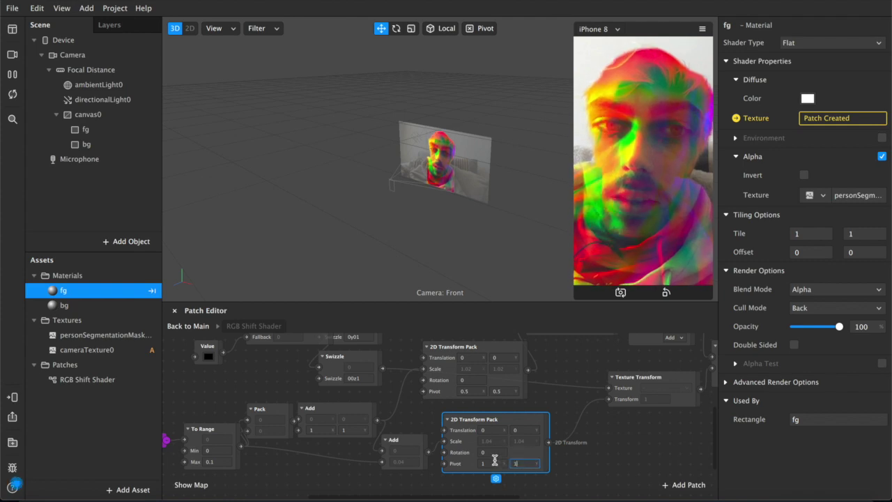
{"action": "key", "text": "Return"}
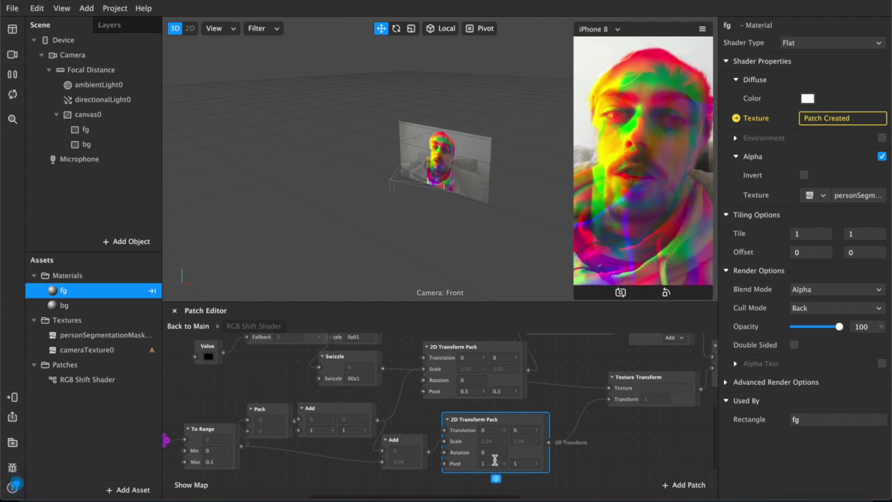
Set the upper 2D Transform Pack pivot to 2, 6.5, then undo the pivot changes.
{"action": "left_click", "coordinate": [471, 390]}
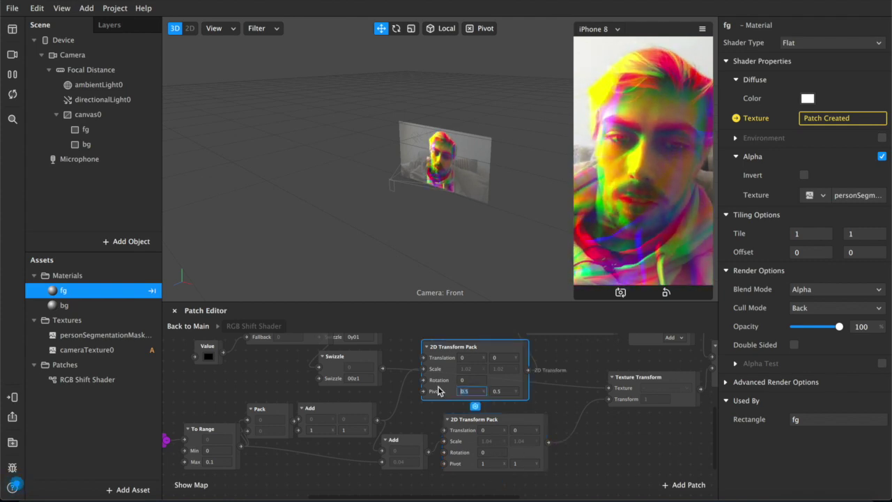
{"action": "type", "text": "2"}
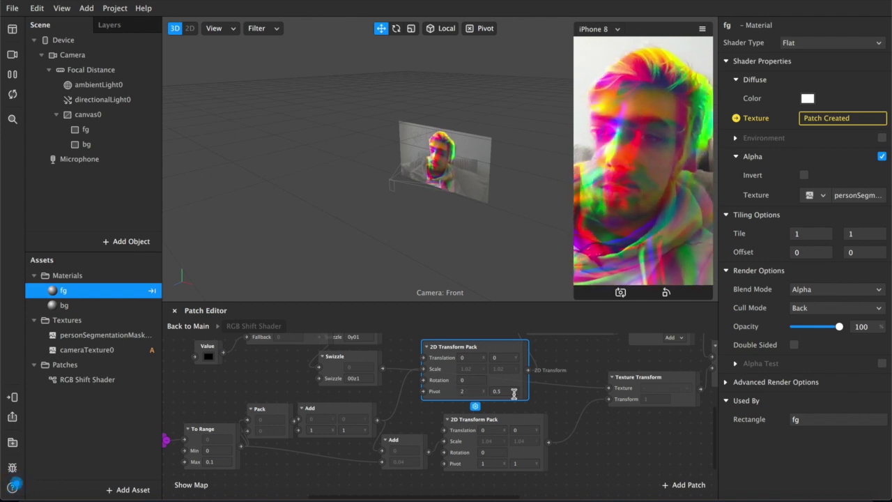
{"action": "left_click", "coordinate": [508, 390]}
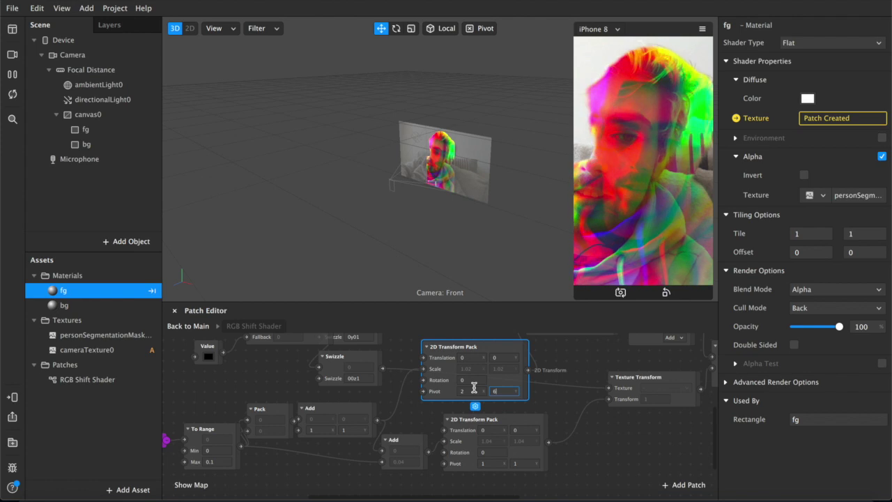
{"action": "key", "text": "Return"}
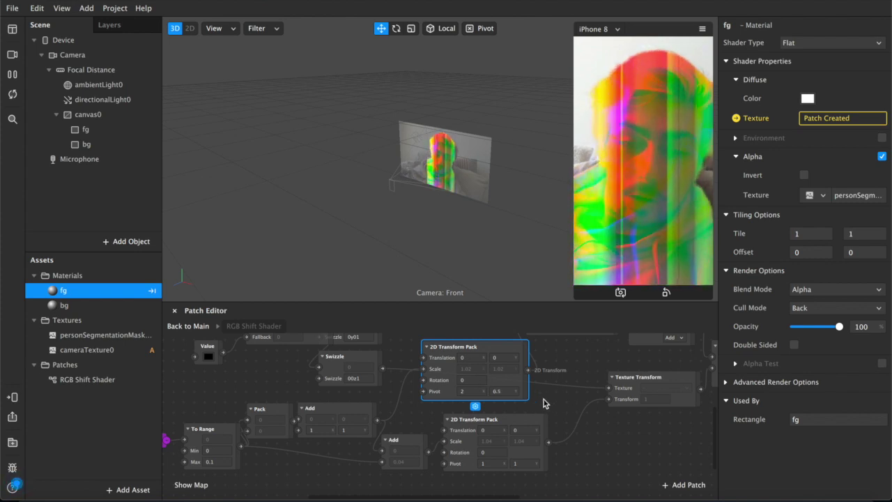
{"action": "key", "text": "ctrl+z"}
{"action": "key", "text": "ctrl+z"}
{"action": "key", "text": "ctrl+z"}
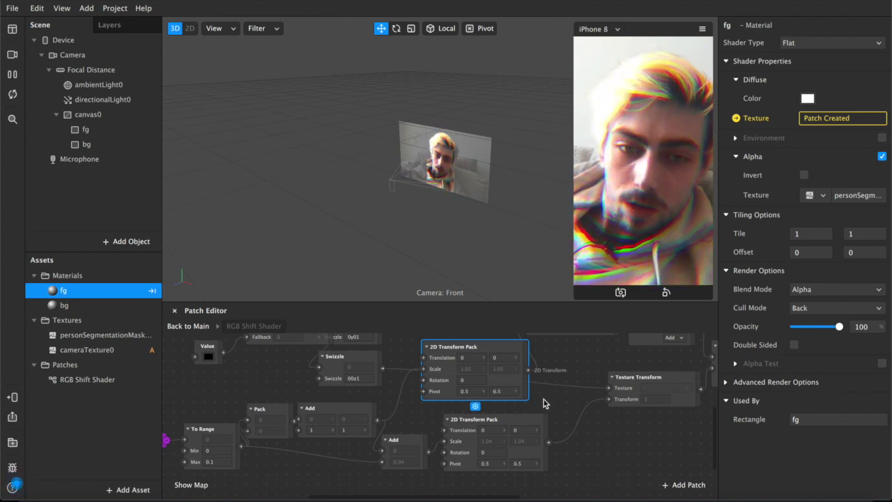
Give the upper 2D Transform Pack pivot 0.5, 5 and the lower one pivot 2, 0.5.
{"action": "scroll", "coordinate": [543, 399], "scroll_direction": "up", "scroll_amount": 2}
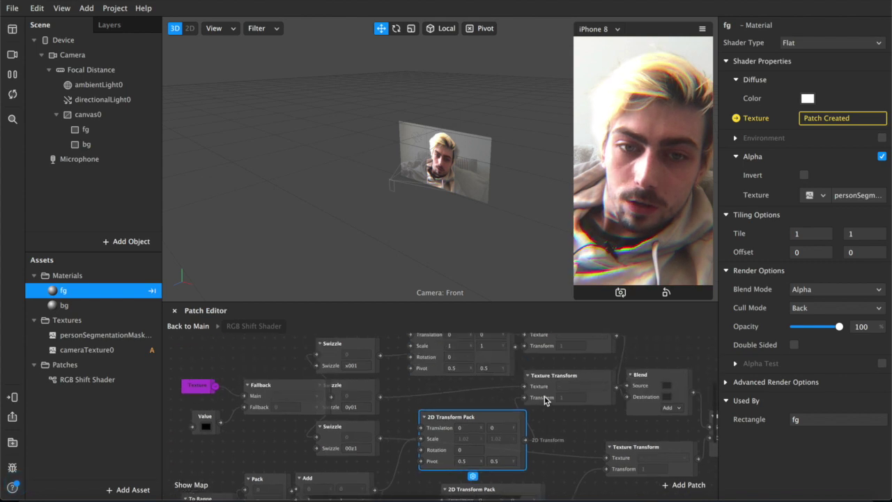
{"action": "left_click", "coordinate": [455, 366]}
{"action": "type", "text": "5"}
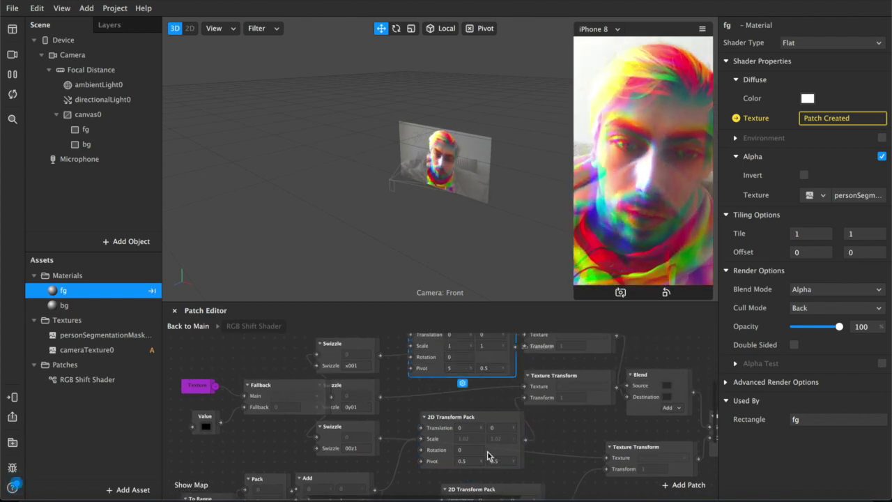
{"action": "left_click", "coordinate": [494, 460]}
{"action": "type", "text": "5"}
{"action": "scroll", "coordinate": [467, 461], "scroll_direction": "down", "scroll_amount": 3}
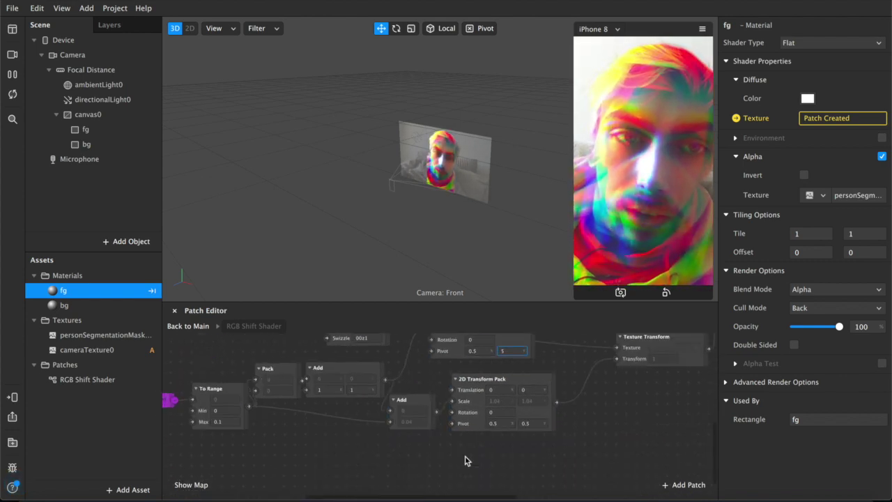
{"action": "left_click", "coordinate": [498, 423]}
{"action": "type", "text": "2"}
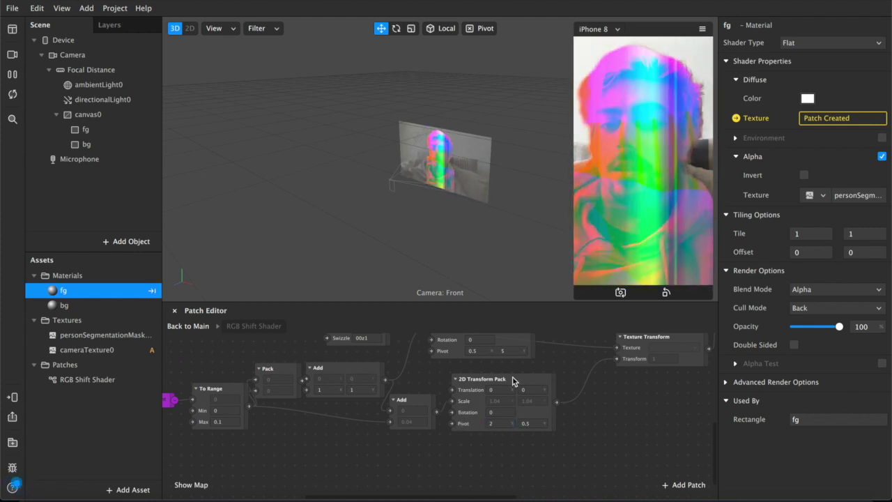
Set the upper 2D Transform Pack rotation to 45, also entering a -90 rotation value.
{"action": "scroll", "coordinate": [501, 387], "scroll_direction": "up", "scroll_amount": 2}
{"action": "left_click", "coordinate": [482, 391]}
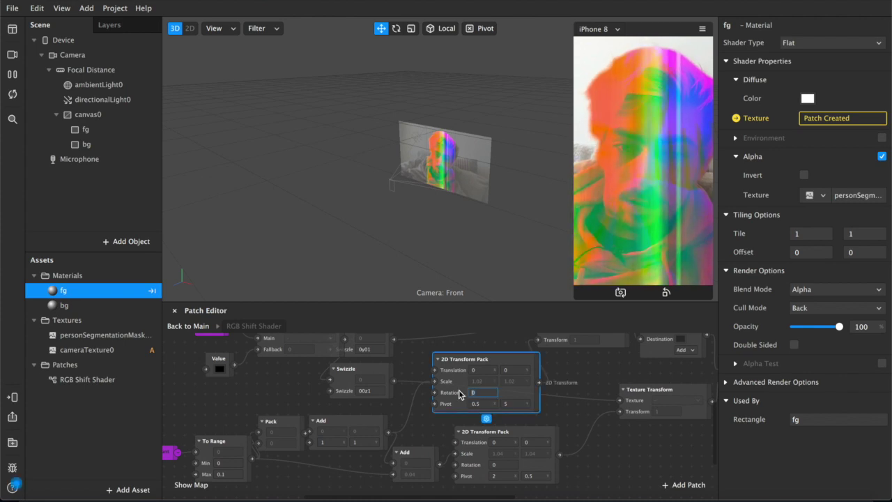
{"action": "type", "text": "45"}
{"action": "key", "text": "Return"}
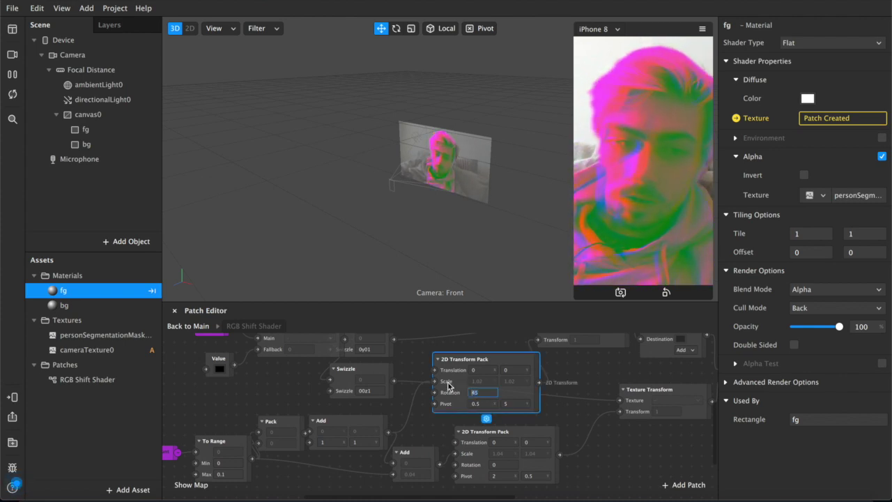
{"action": "type", "text": "-90"}
{"action": "key", "text": "Return"}
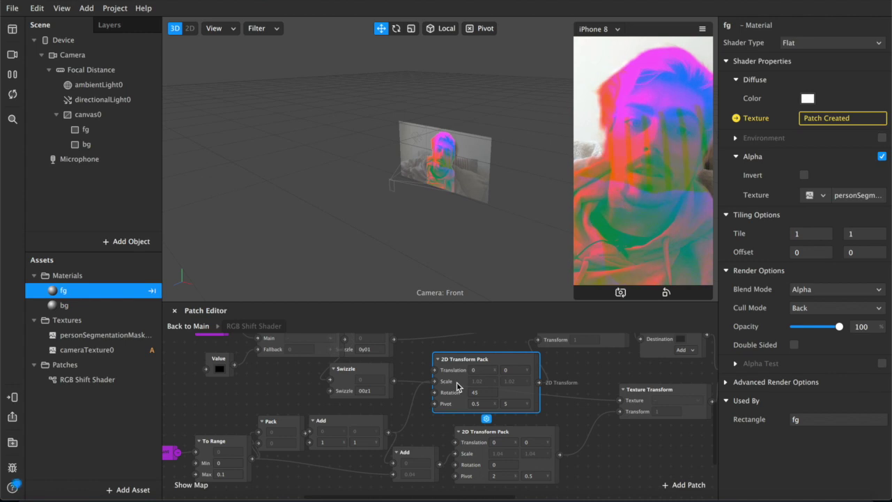
Back in the main graph, create a bg texture patch, set bg opacity to 100 and place it under fg.
{"action": "left_click", "coordinate": [189, 326]}
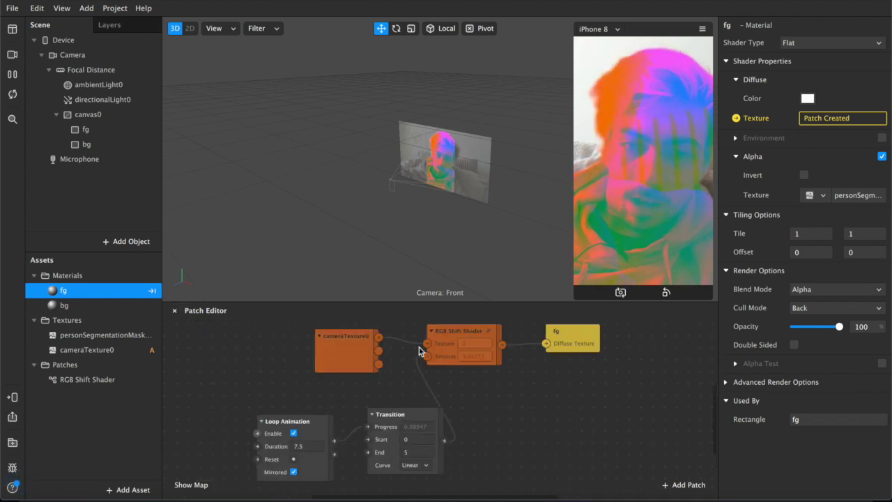
{"action": "left_click", "coordinate": [63, 305]}
{"action": "left_click", "coordinate": [736, 118]}
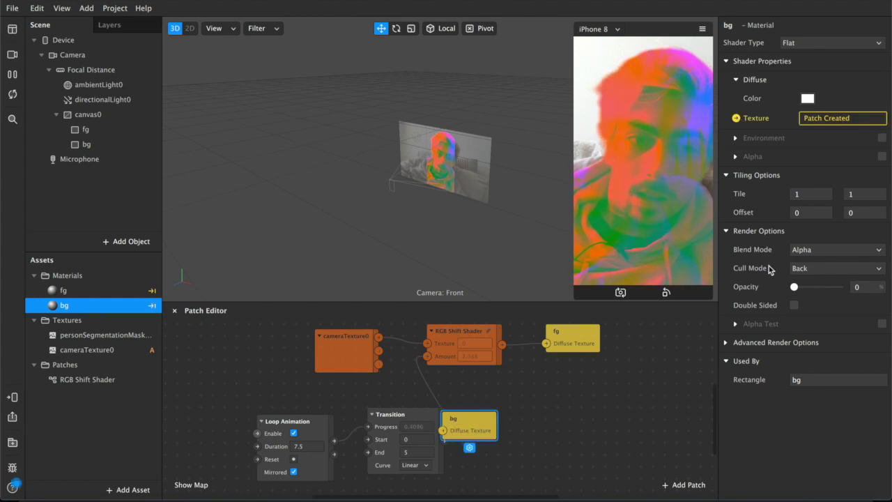
{"action": "left_click_drag", "start_coordinate": [796, 287], "coordinate": [842, 287]}
{"action": "left_click_drag", "start_coordinate": [471, 421], "coordinate": [581, 380]}
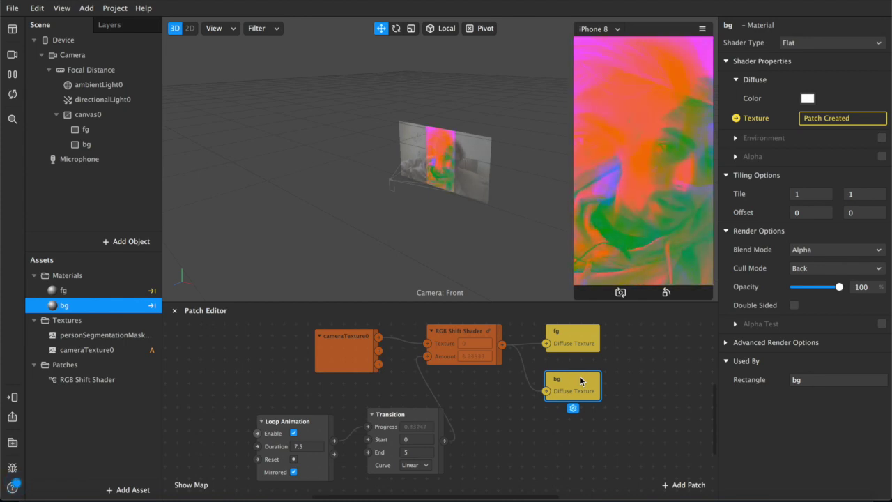
Orbit the viewport to face the fg and bg planes front-on.
{"action": "scroll", "coordinate": [422, 139], "scroll_direction": "up", "scroll_amount": 10}
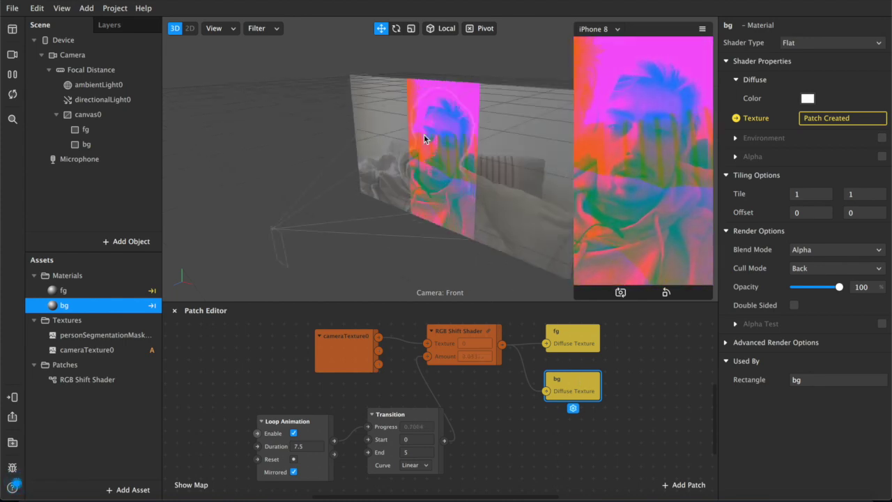
{"action": "left_click_drag", "start_coordinate": [424, 138], "coordinate": [472, 132]}
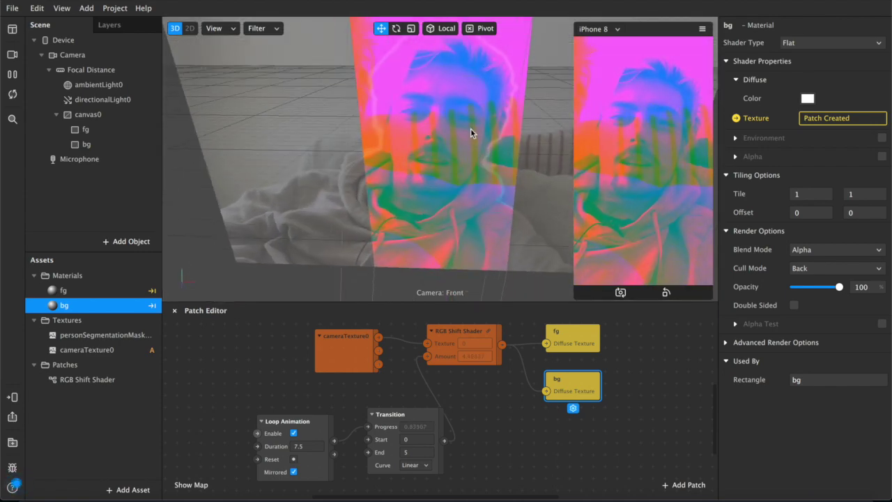
{"action": "scroll", "coordinate": [492, 424], "scroll_direction": "up", "scroll_amount": 3}
{"action": "scroll", "coordinate": [493, 424], "scroll_direction": "left", "scroll_amount": 2}
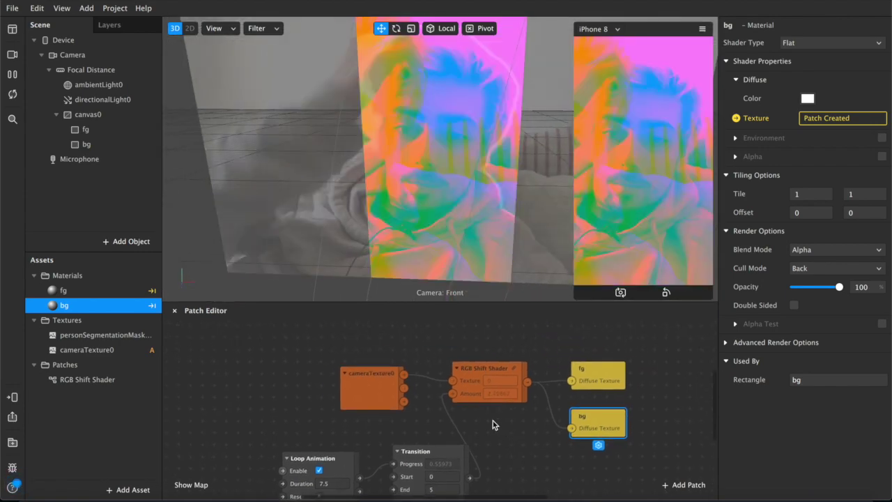
Move cameraTexture0 up and right and Loop Animation up and left.
{"action": "left_click_drag", "start_coordinate": [382, 374], "coordinate": [397, 340]}
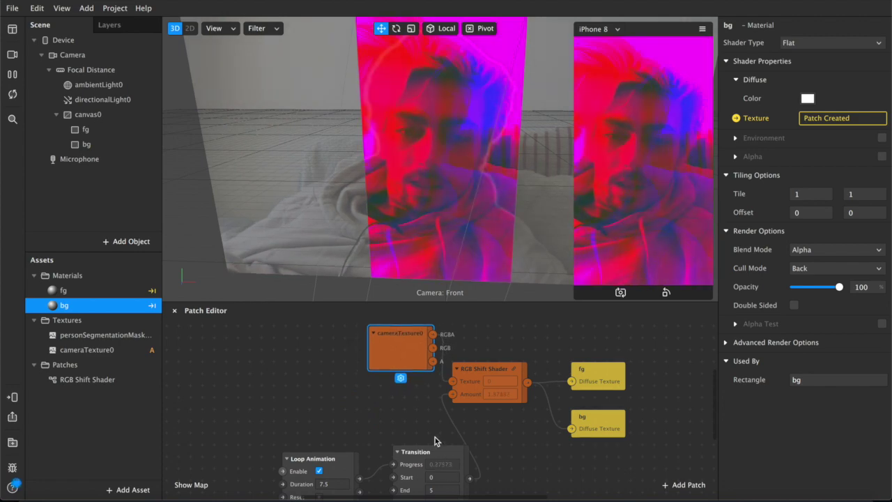
{"action": "left_click", "coordinate": [310, 460]}
{"action": "scroll", "coordinate": [287, 445], "scroll_direction": "down", "scroll_amount": 3}
{"action": "scroll", "coordinate": [287, 445], "scroll_direction": "right", "scroll_amount": 2}
{"action": "scroll", "coordinate": [287, 430], "scroll_direction": "up", "scroll_amount": 2}
{"action": "scroll", "coordinate": [287, 430], "scroll_direction": "left", "scroll_amount": 3}
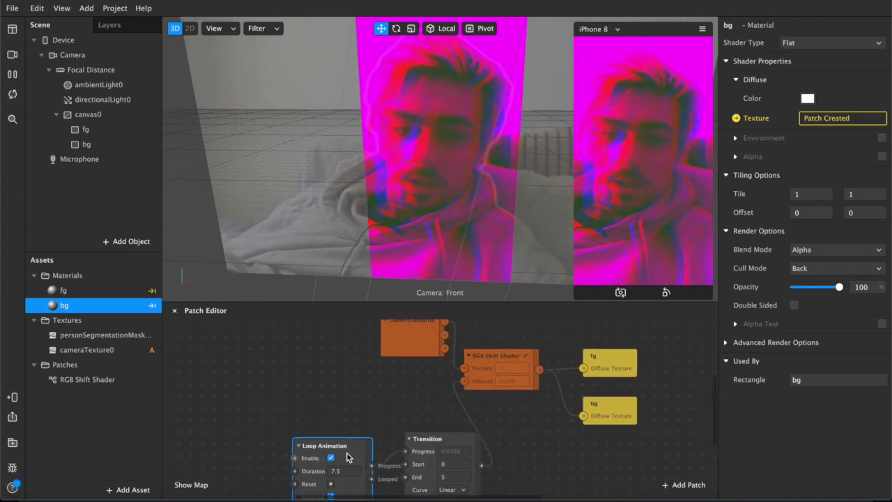
{"action": "left_click_drag", "start_coordinate": [307, 446], "coordinate": [264, 393]}
Line up Transition beside Loop Animation and nudge RGB Shift Shader and cameraTexture0 into place.
{"action": "left_click", "coordinate": [425, 439]}
{"action": "left_click_drag", "start_coordinate": [421, 434], "coordinate": [374, 374]}
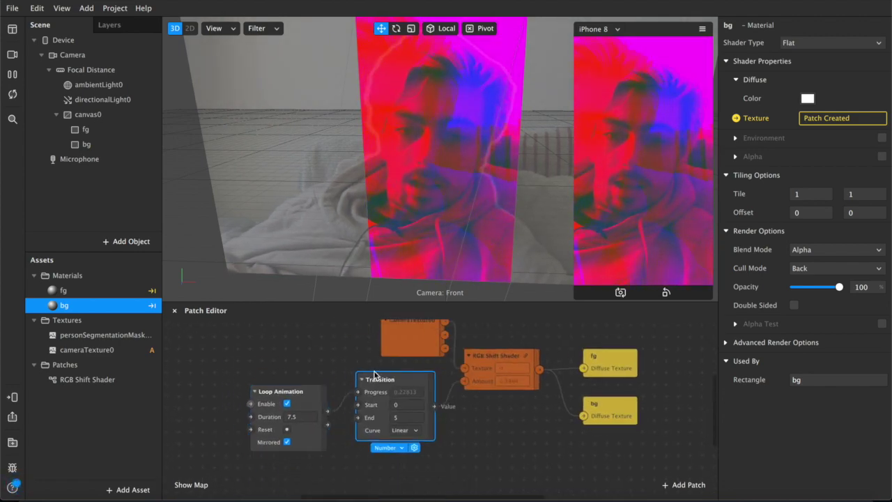
{"action": "left_click_drag", "start_coordinate": [282, 391], "coordinate": [294, 380]}
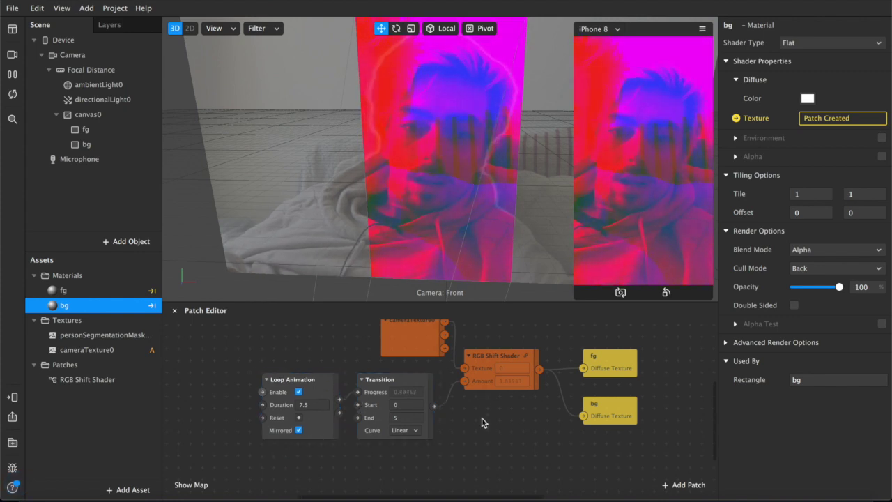
{"action": "left_click", "coordinate": [501, 358]}
{"action": "left_click_drag", "start_coordinate": [501, 358], "coordinate": [513, 358]}
{"action": "left_click_drag", "start_coordinate": [421, 347], "coordinate": [408, 346]}
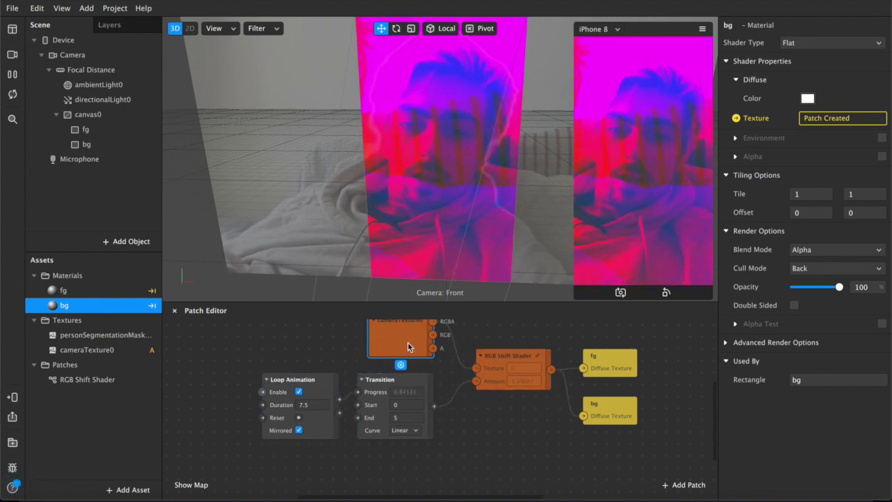
{"action": "scroll", "coordinate": [500, 437], "scroll_direction": "up", "scroll_amount": 2}
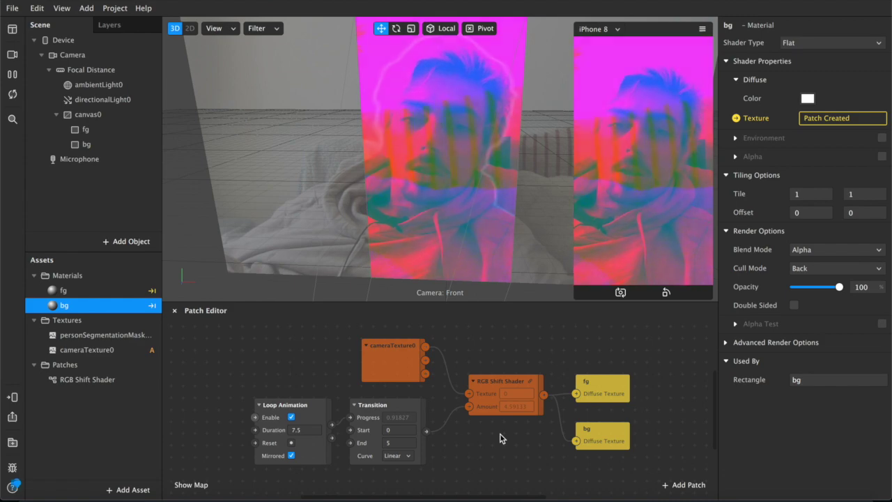